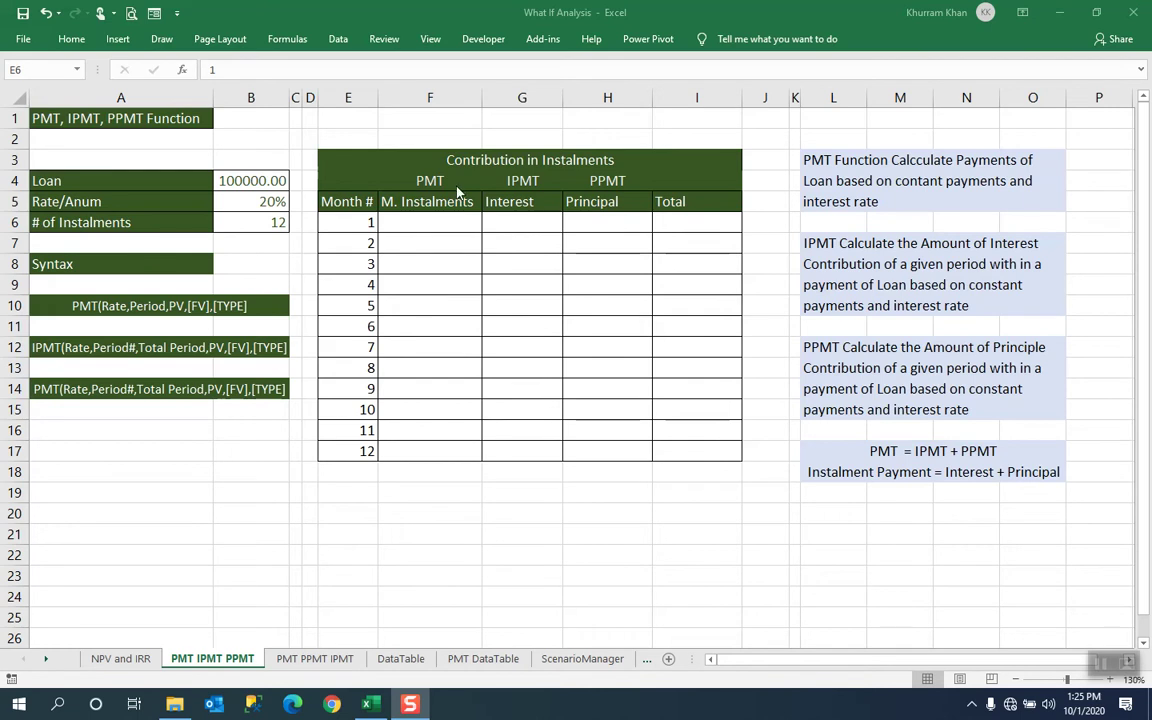
key(F2)
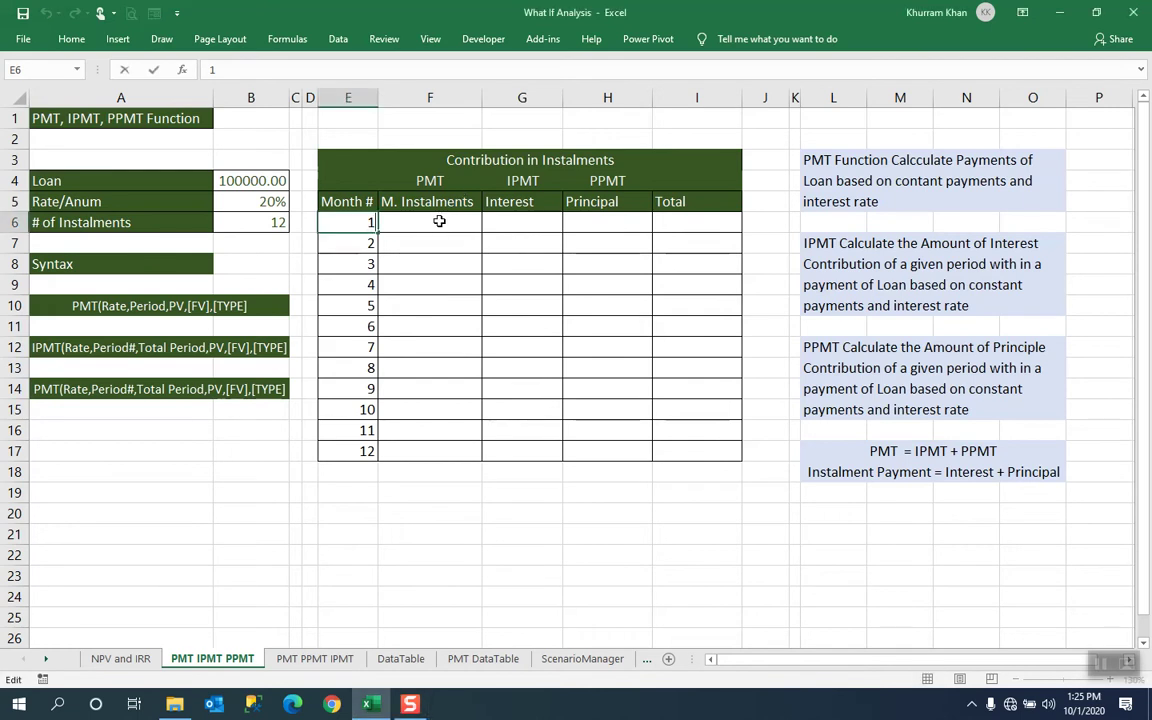
text(=)
key(BackSpace)
key(Return)
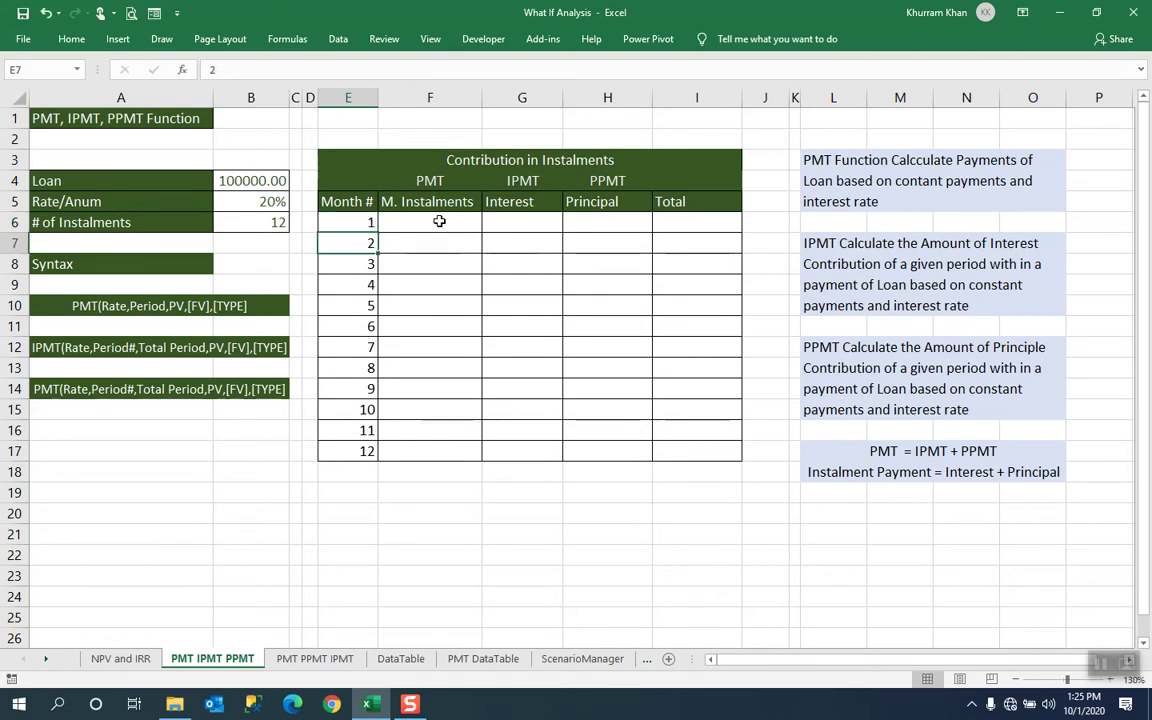
Calculate the month 1 instalment in F6 with =PMT($B$5/12,$B$6,$B$4).
double_click(440, 221)
text(=)
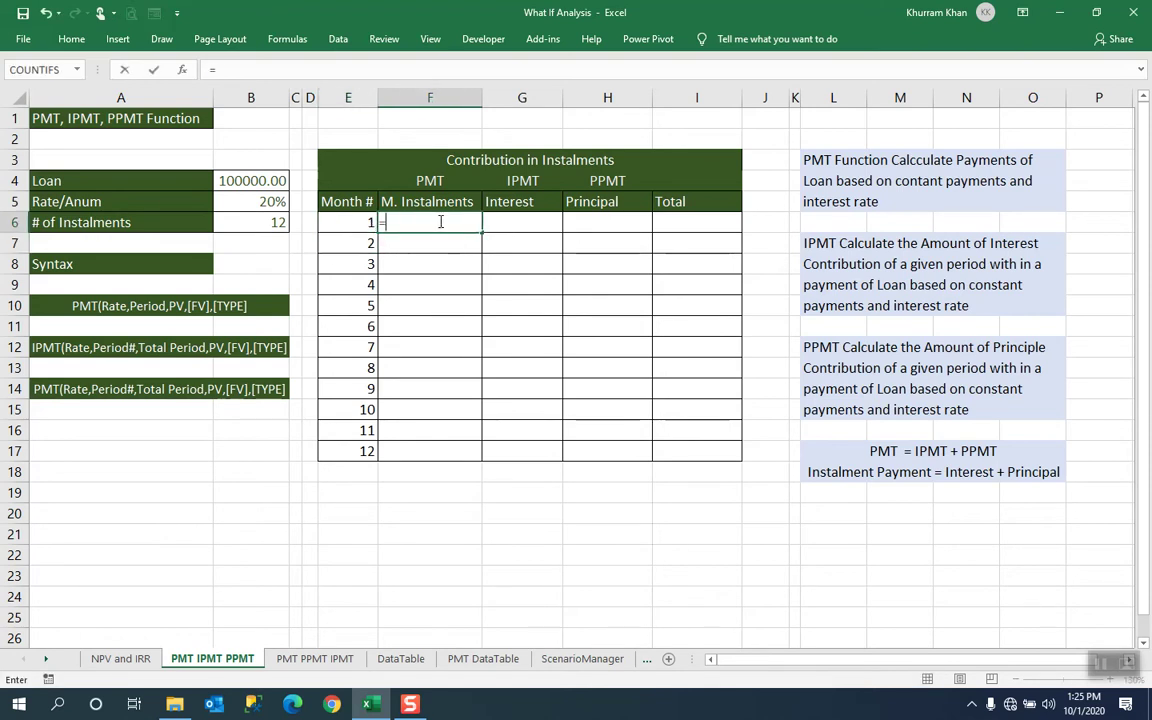
text(PMT()
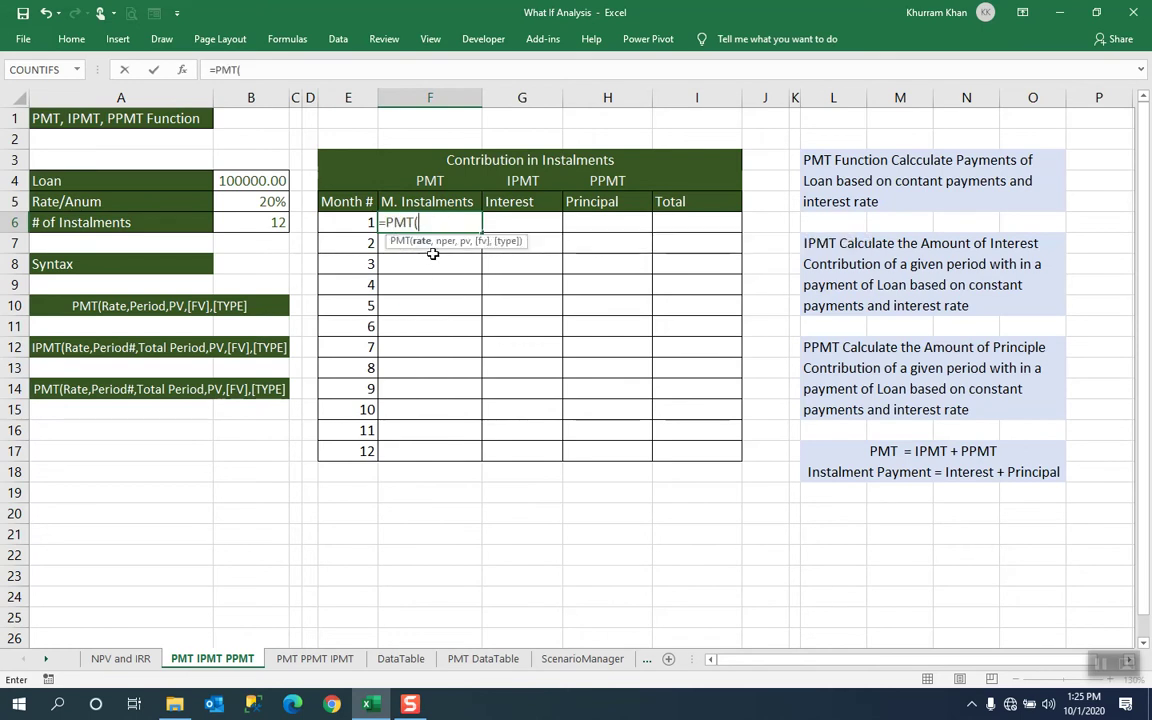
click(257, 203)
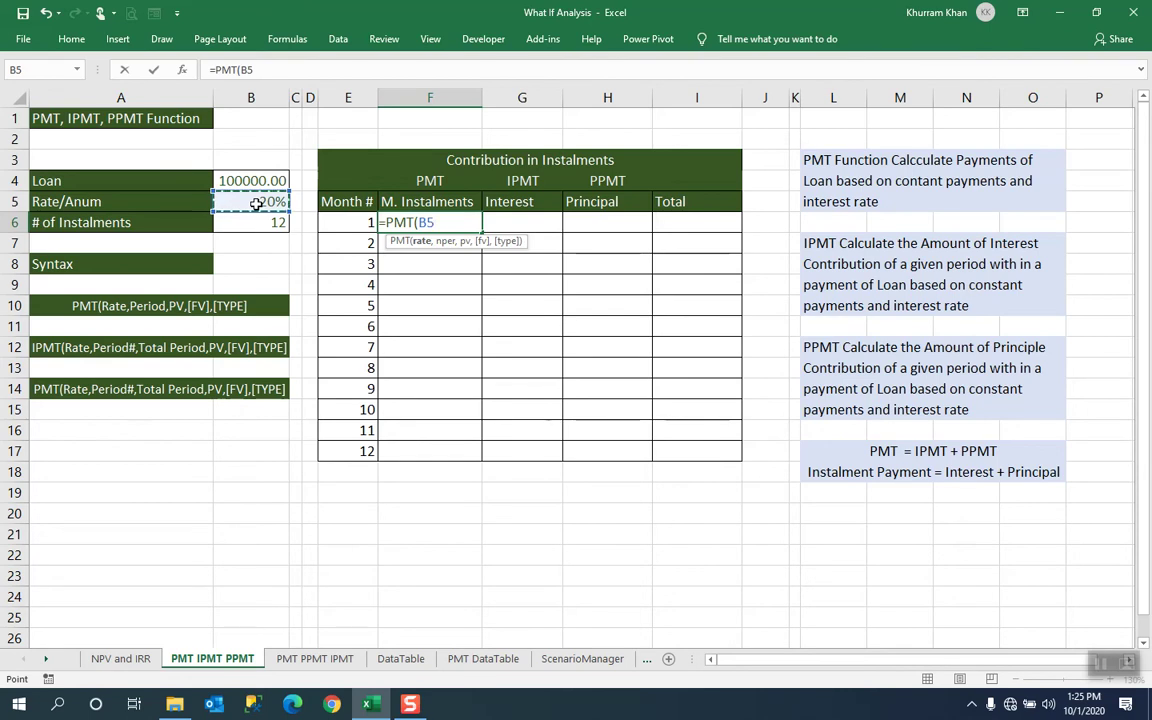
key(F4)
text(/12)
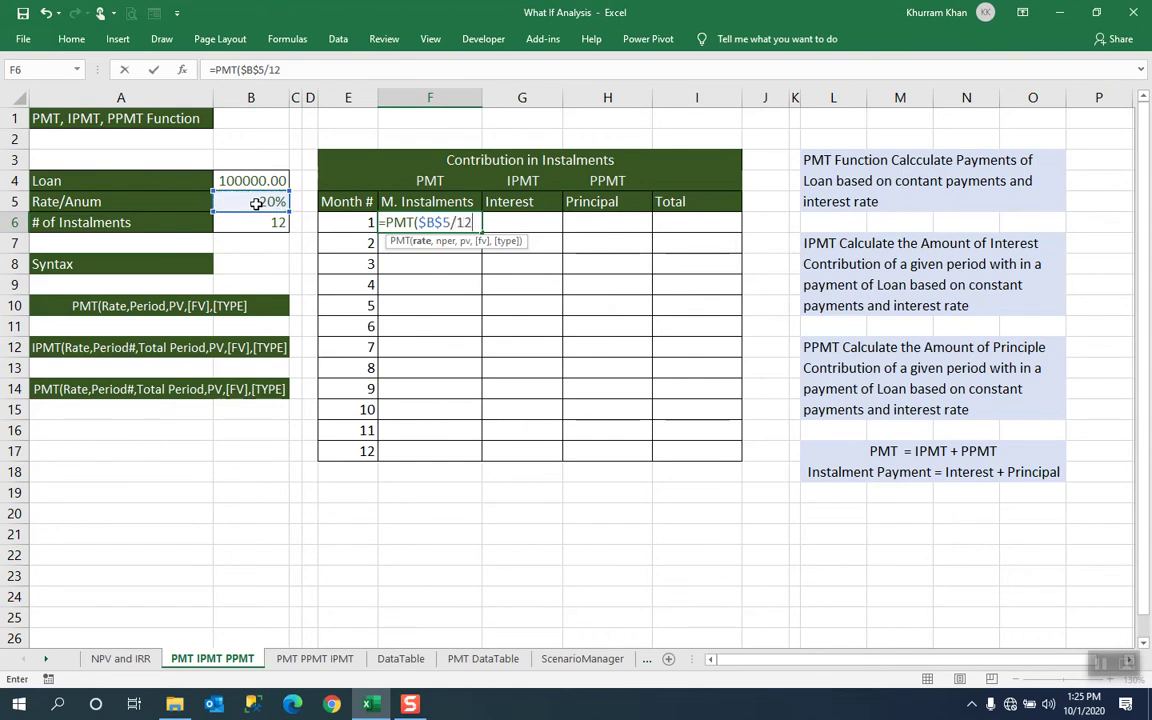
text(,)
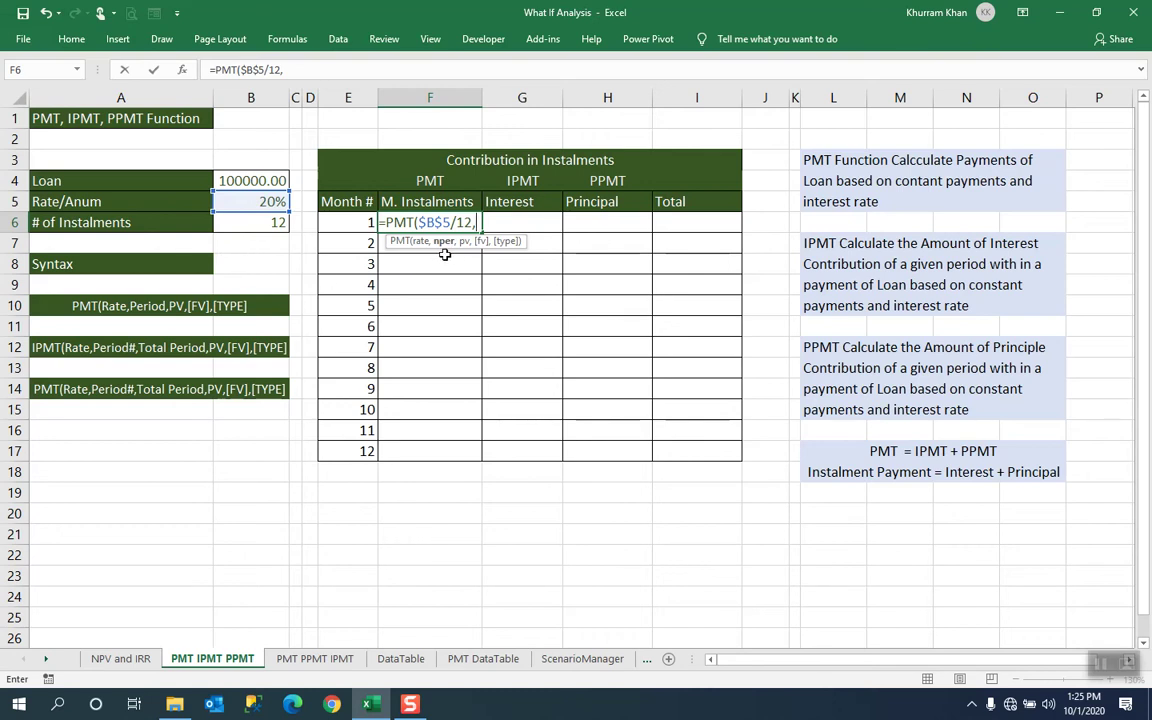
click(269, 222)
key(F4)
text(,)
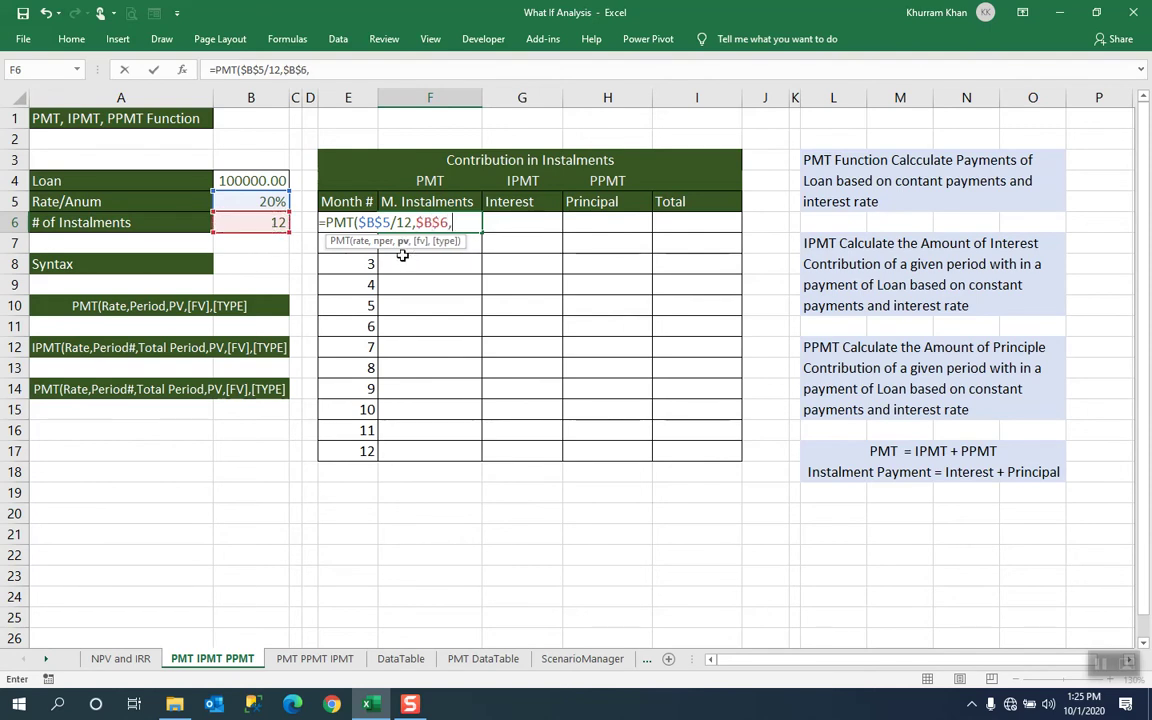
click(266, 181)
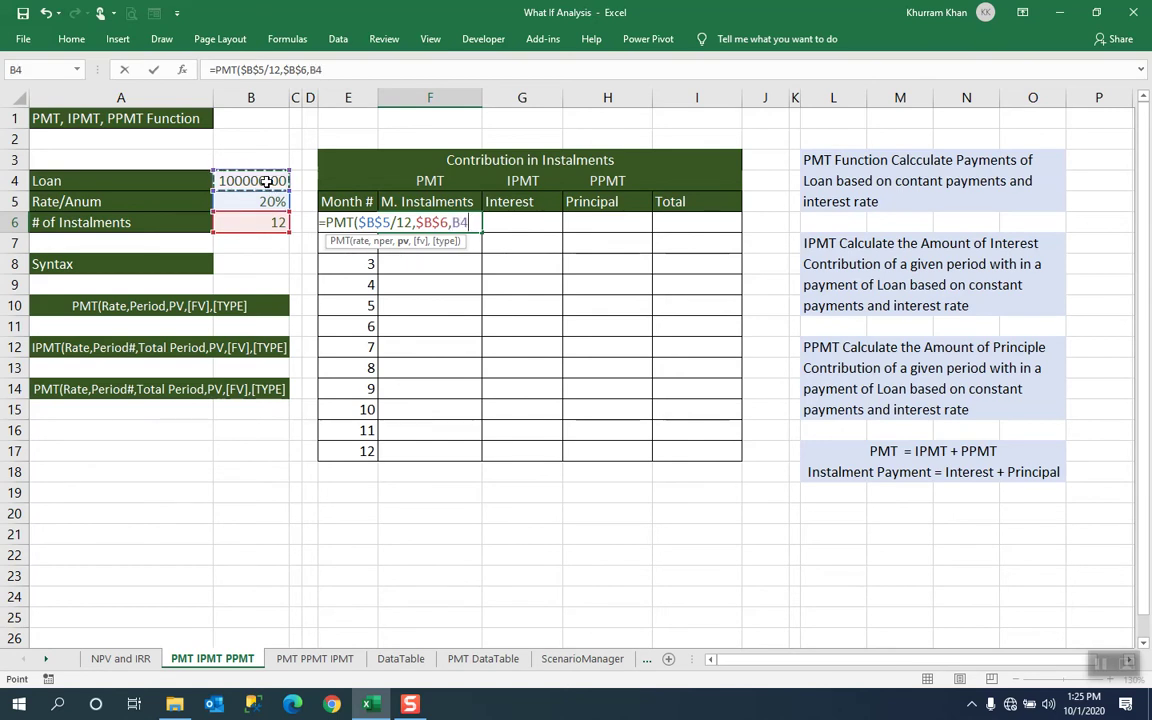
key(F4)
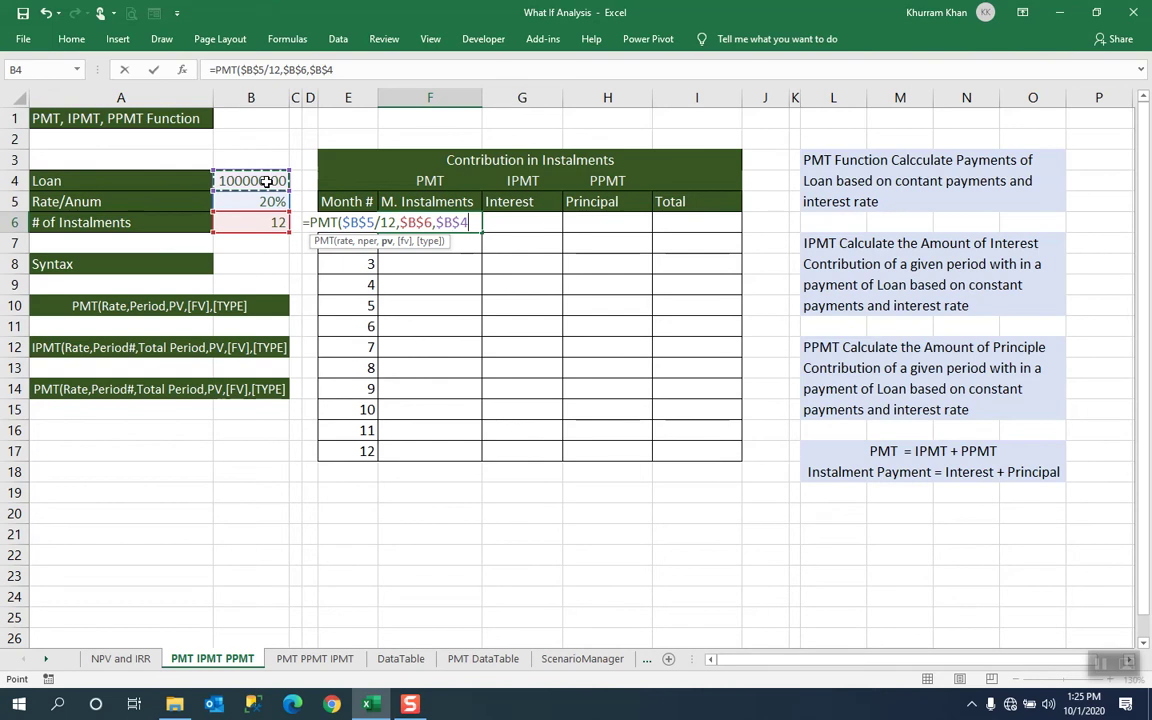
key(Return)
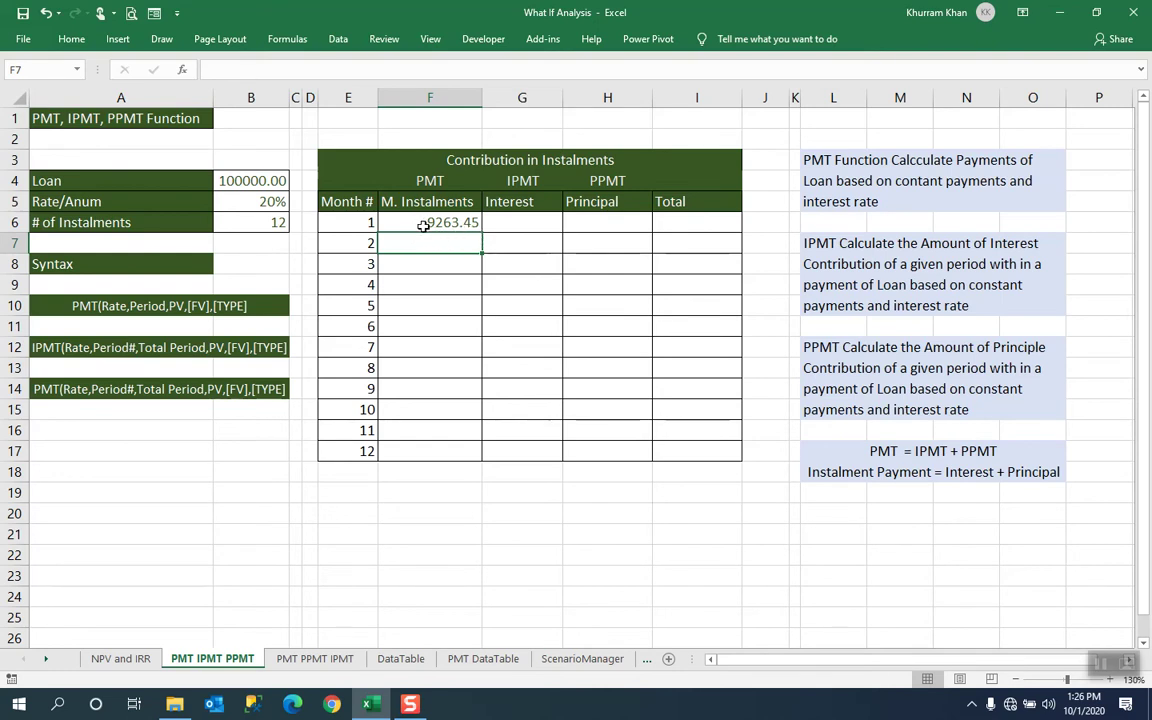
Begin an IPMT formula in G6 for the month 1 interest, with $B$5/12 as the rate argument.
click(522, 224)
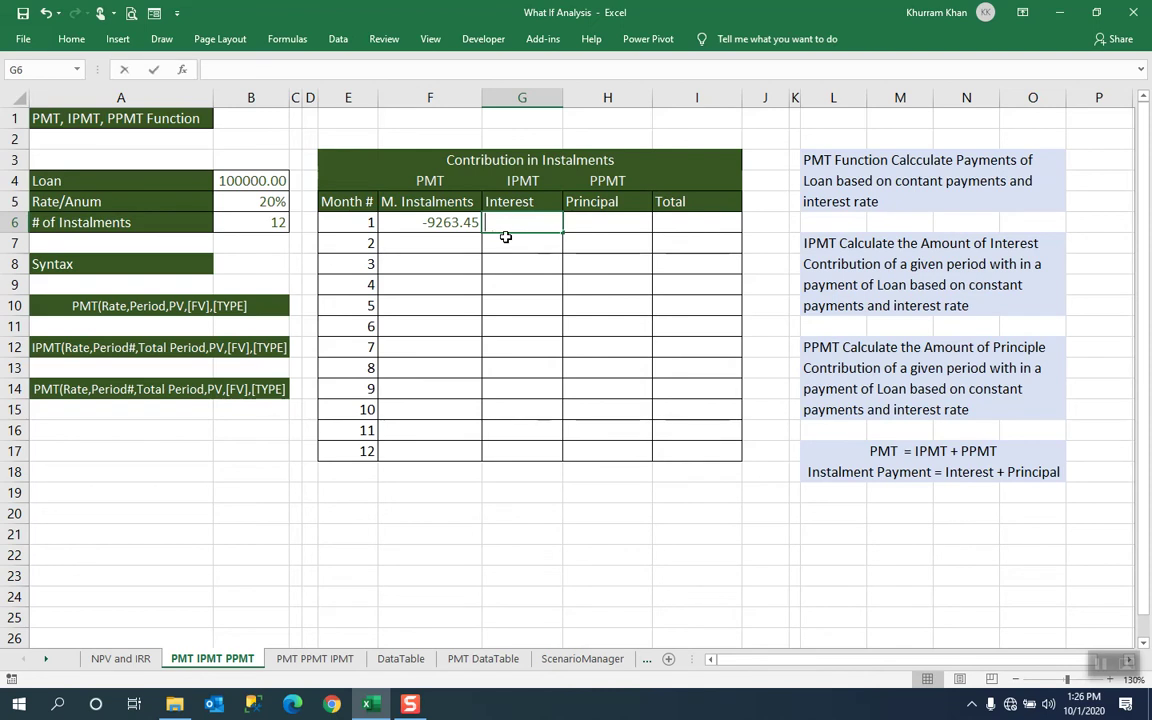
text(=)
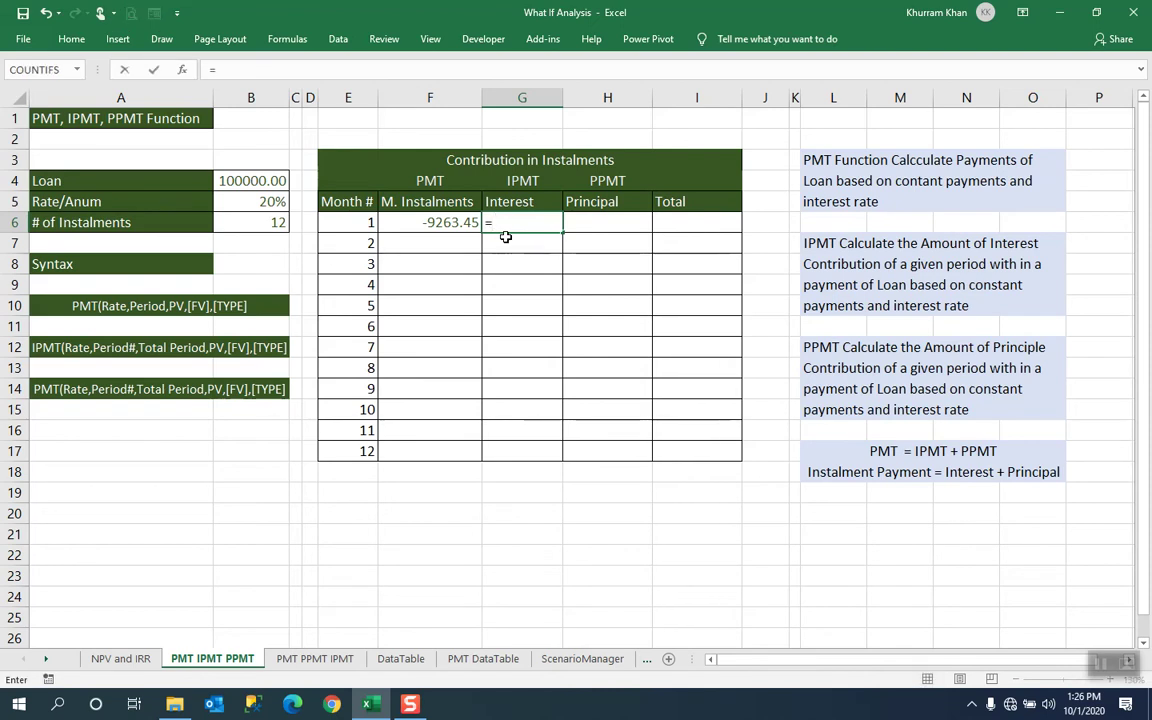
text(IPMT)
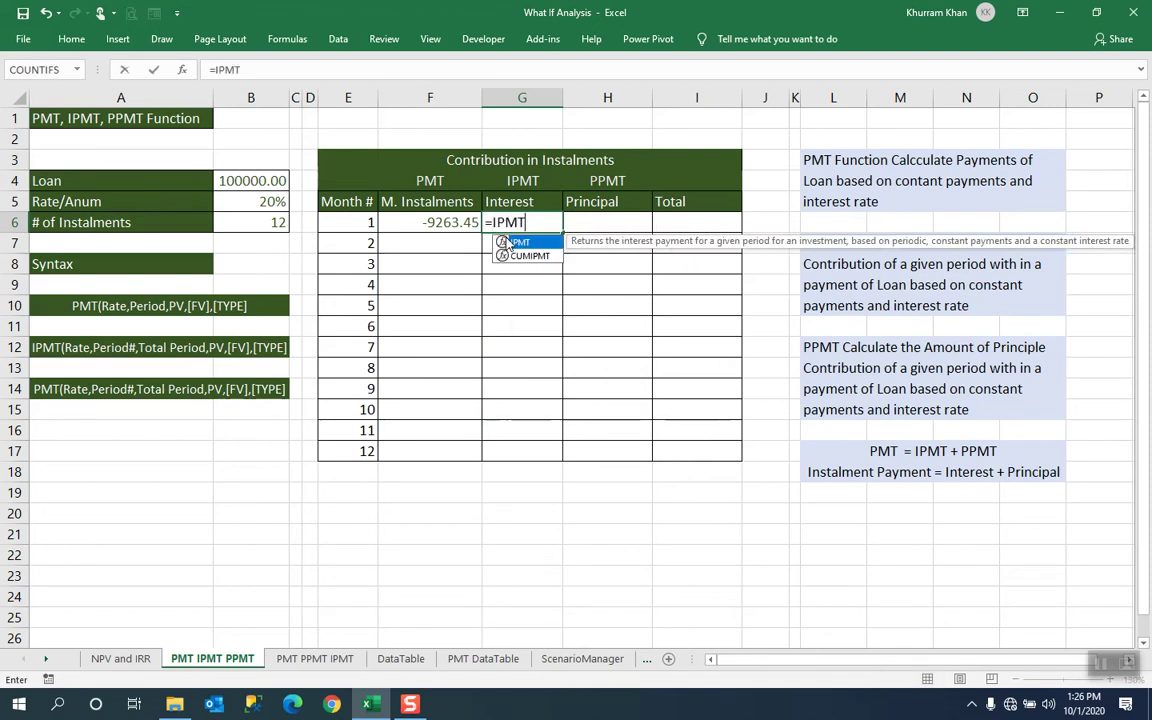
text(()
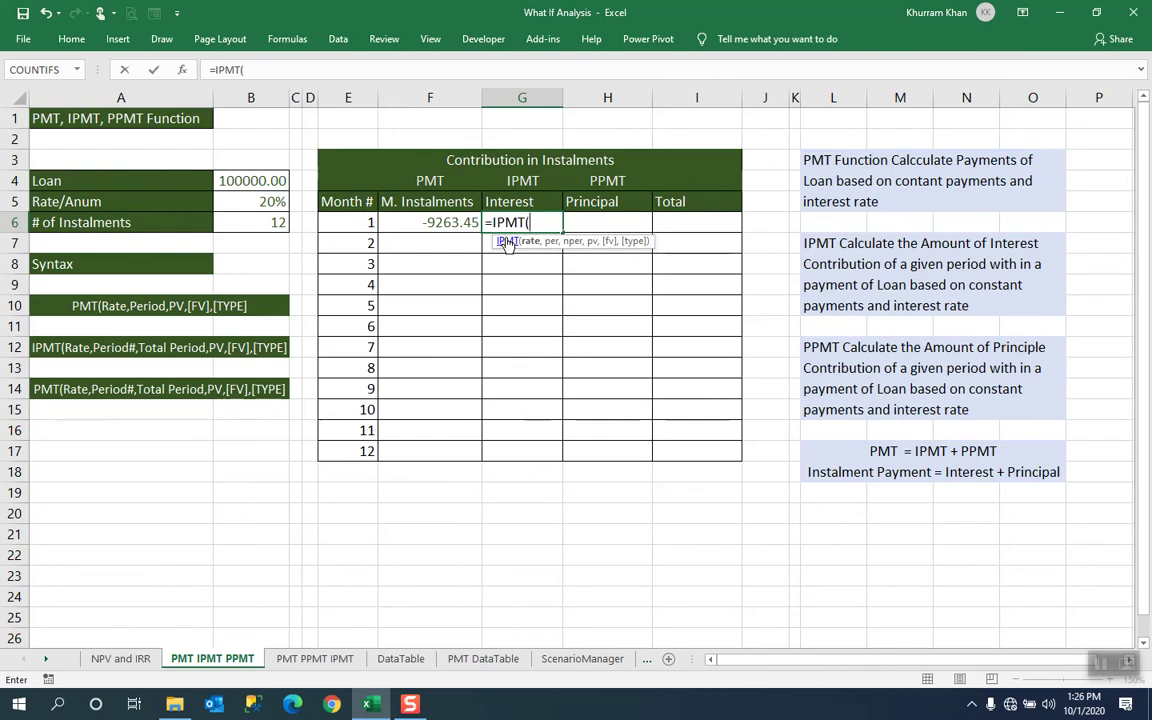
key(Left)
key(Left)
key(Left)
key(Left)
key(Left)
key(Up)
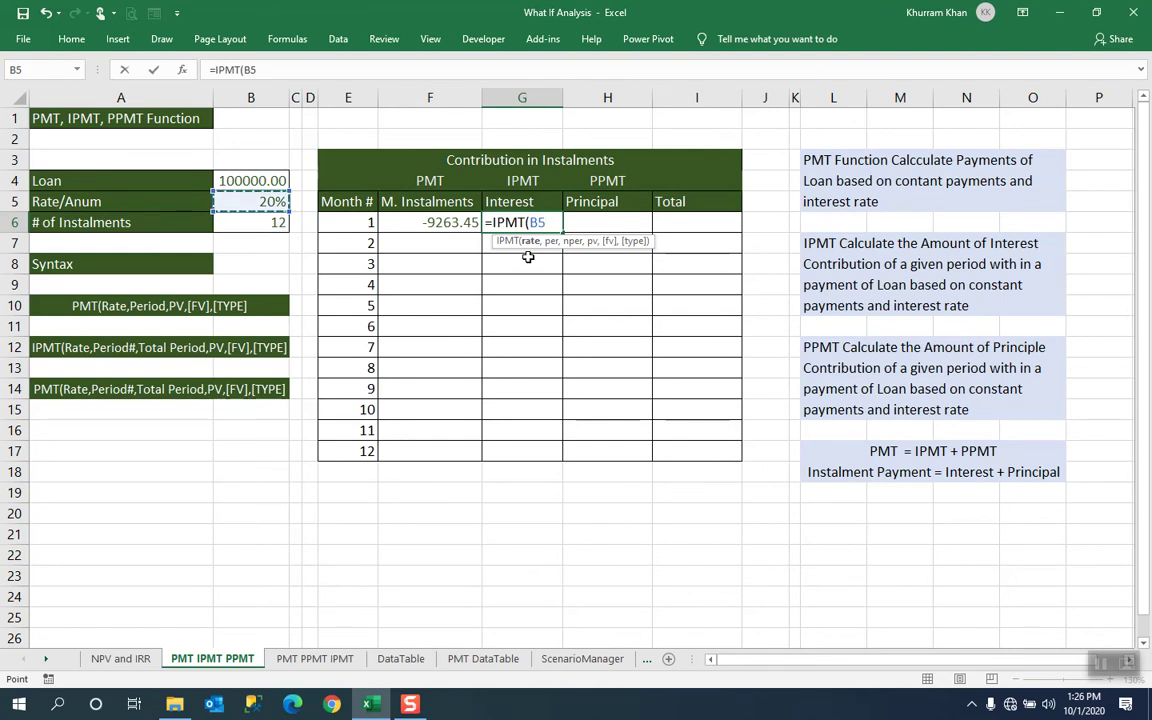
key(F4)
text(/12,)
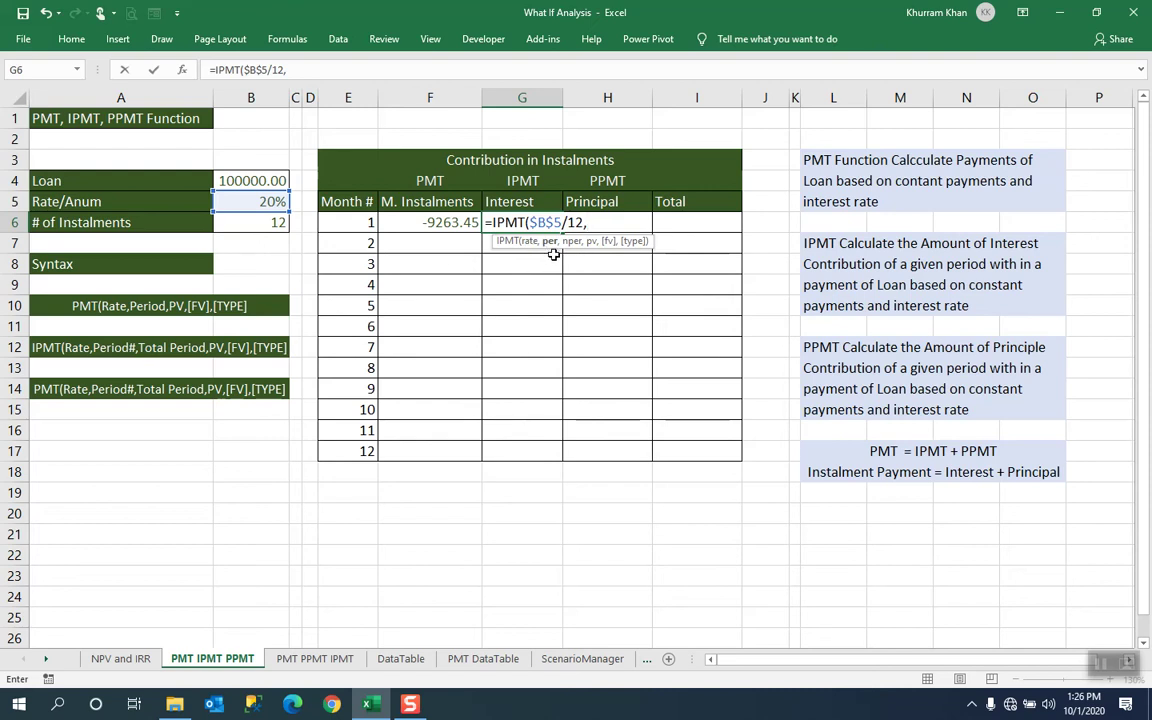
Complete the IPMT formula in G6 with period E6, total periods $B$6 and present value $B$4.
click(341, 223)
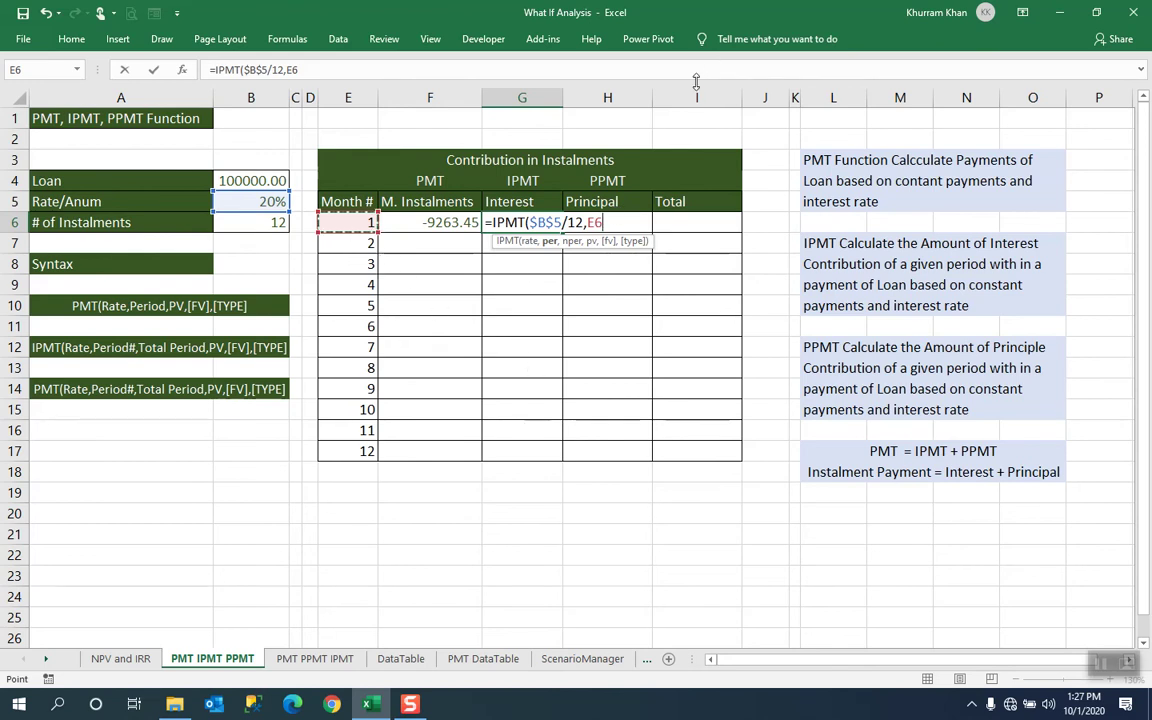
text(,)
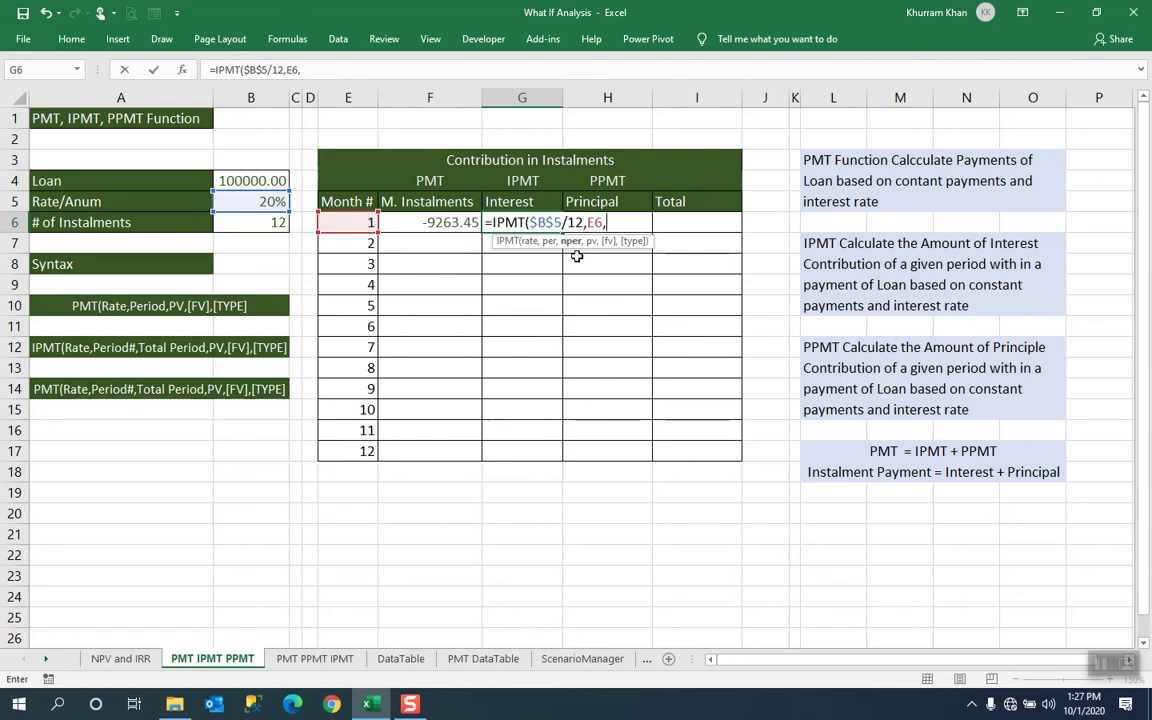
click(260, 224)
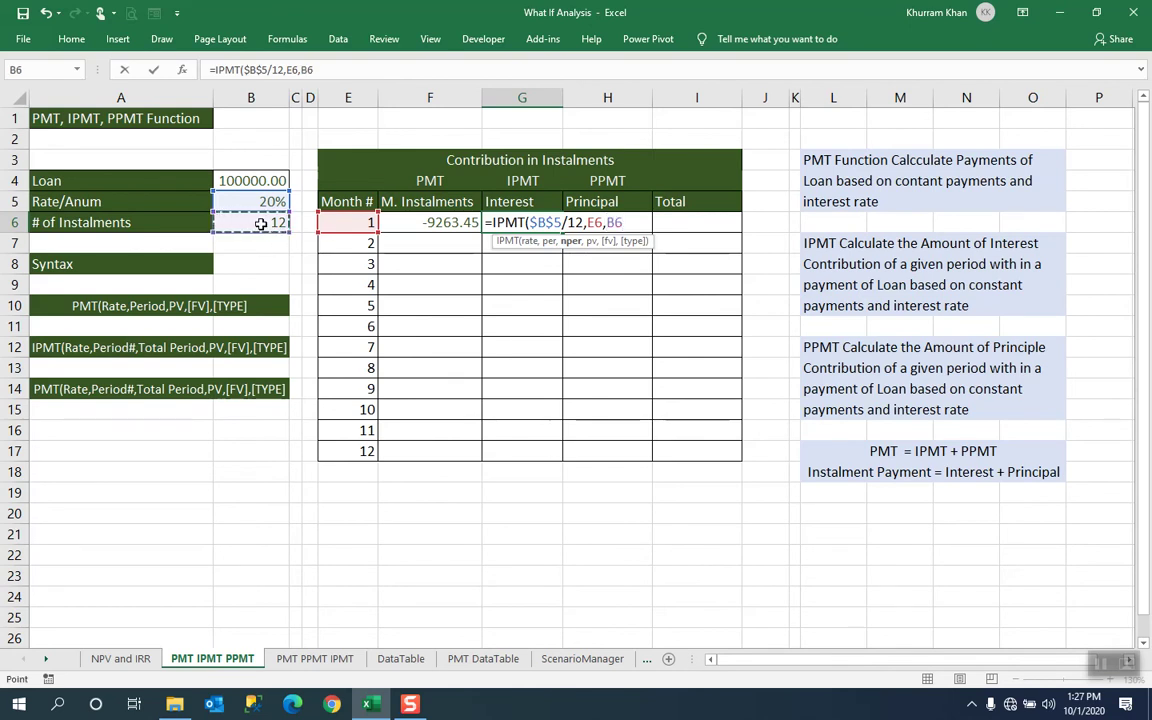
key(F4)
text(,)
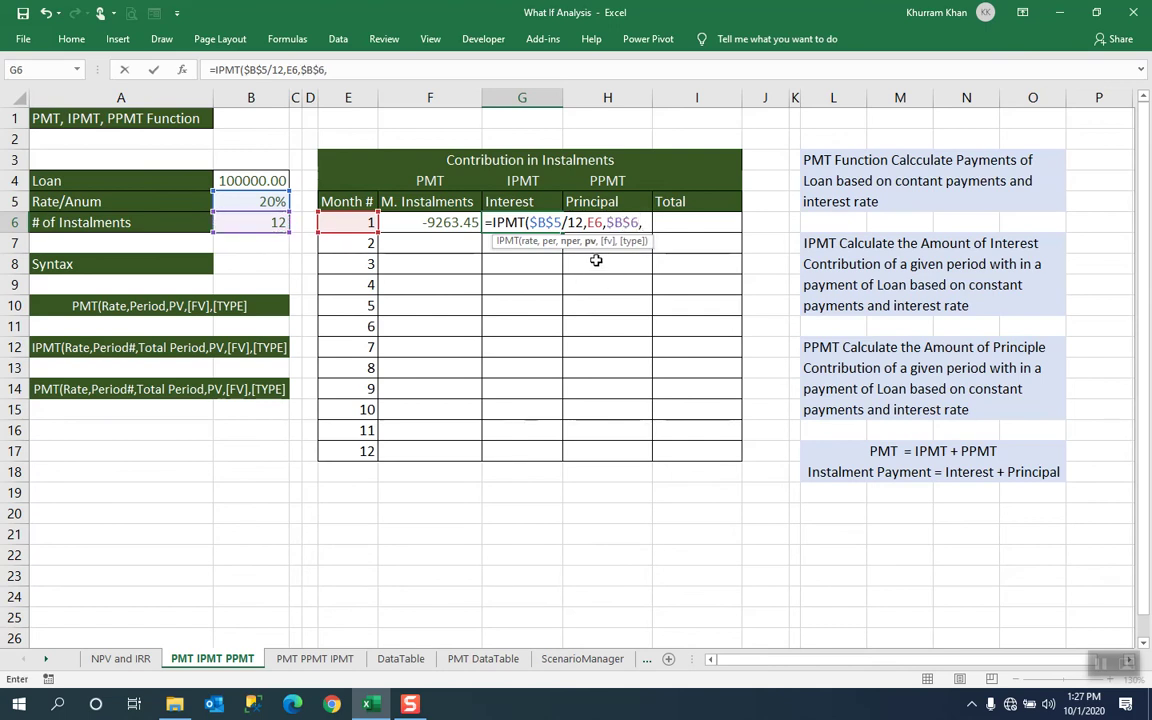
click(247, 180)
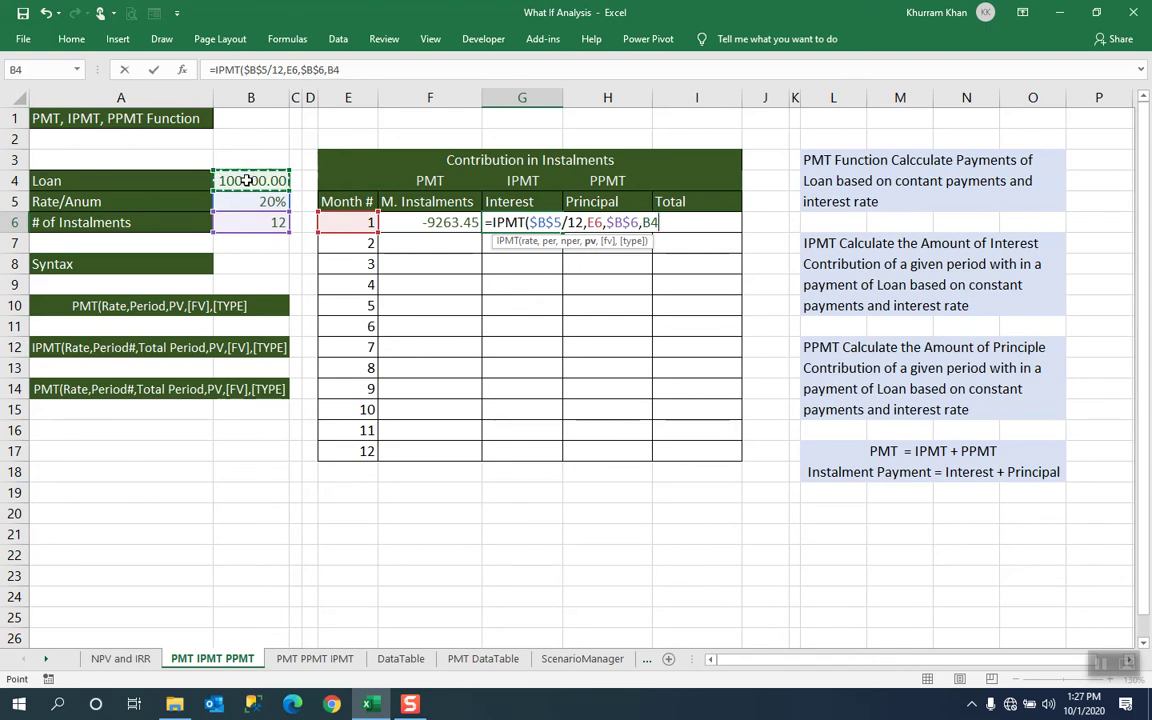
key(F4)
text())
key(Return)
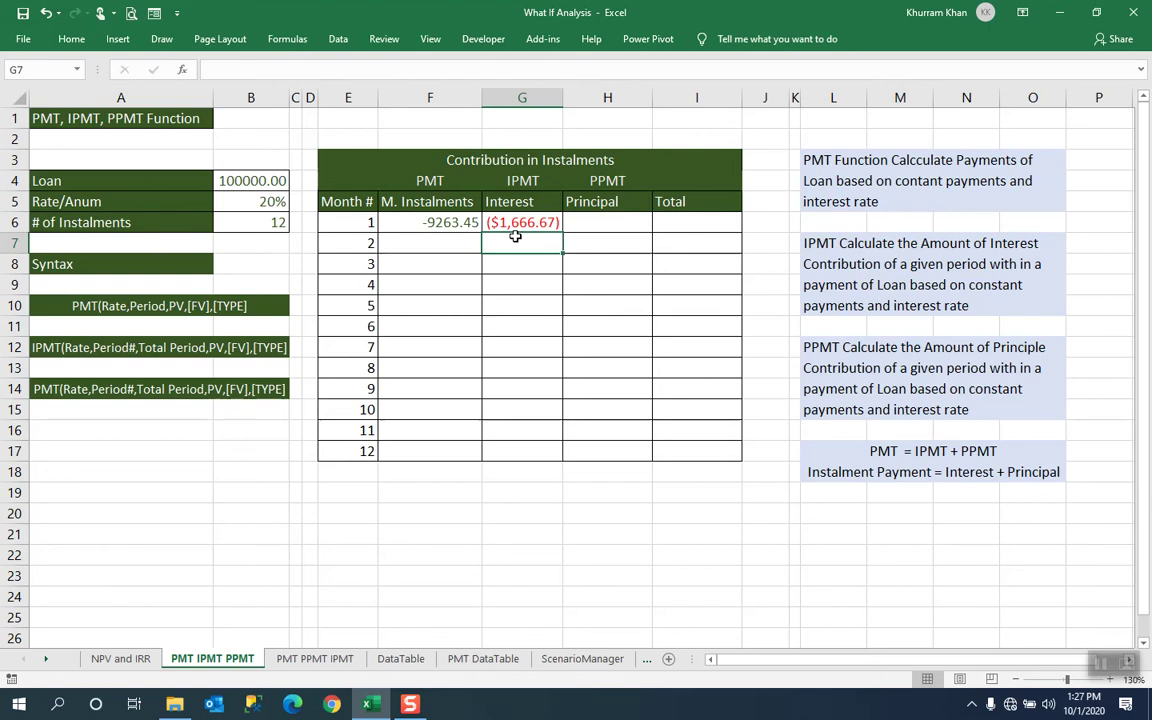
Begin a PPMT formula in H6 for the month 1 principal, with $B$5/12 as the rate argument.
click(611, 226)
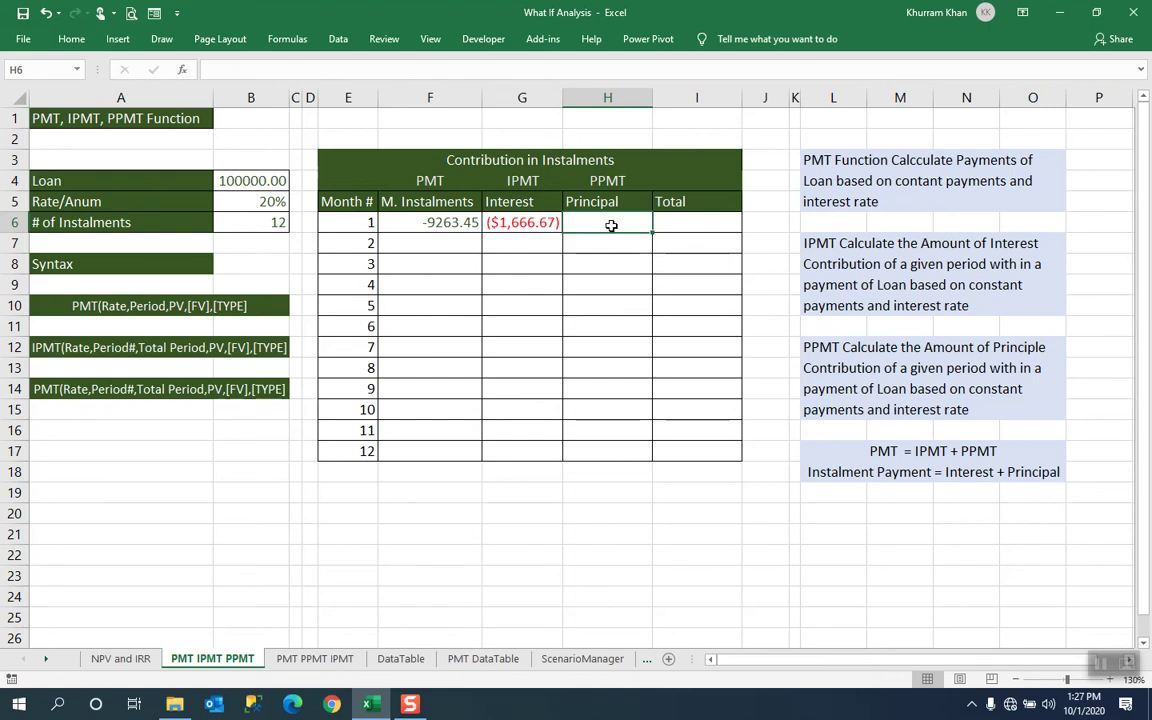
text(=)
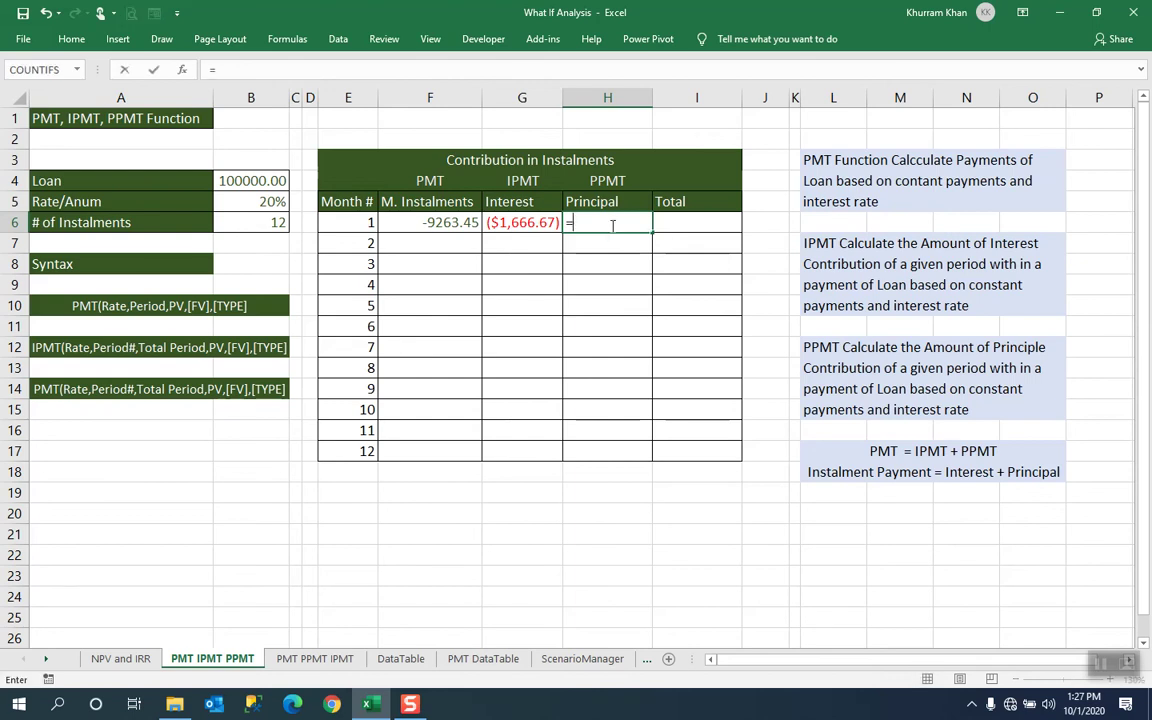
text(ppm)
key(Tab)
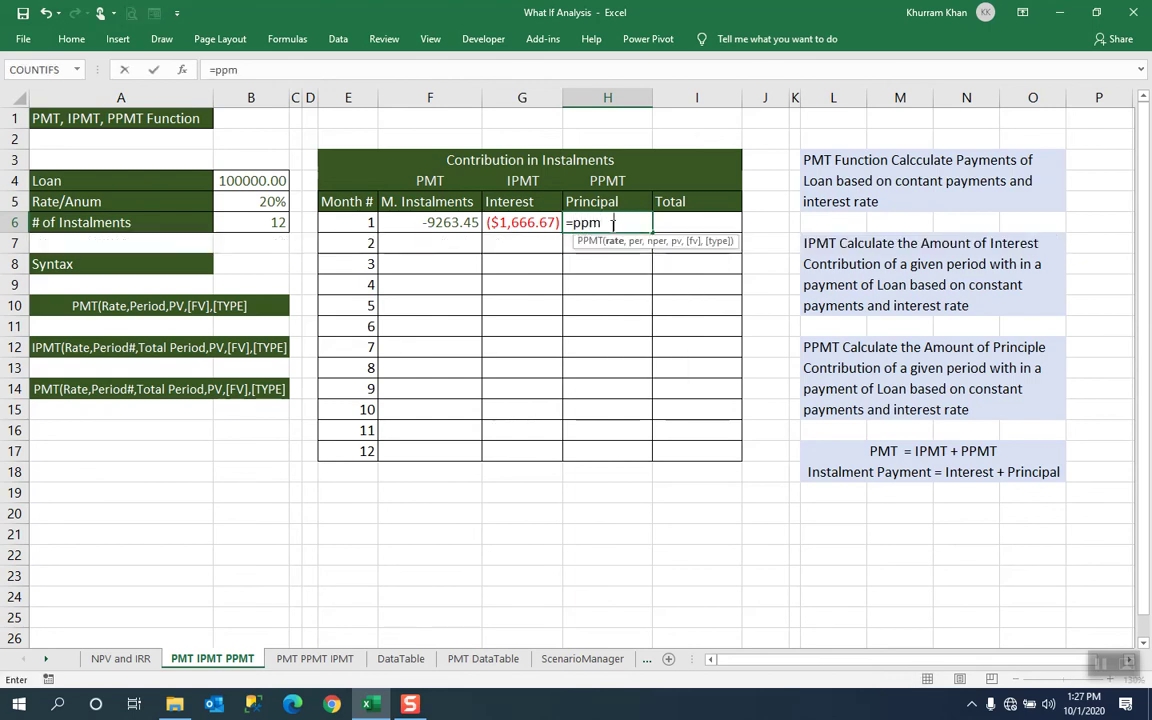
click(260, 203)
key(F4)
text(/)
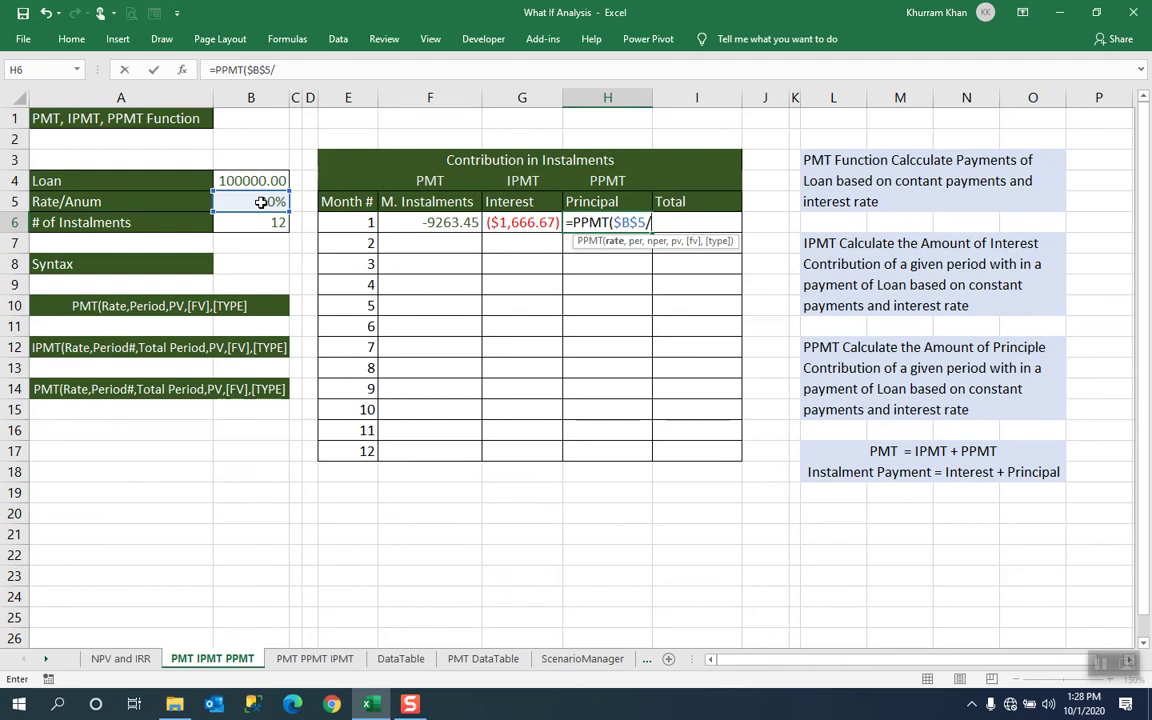
text(12,)
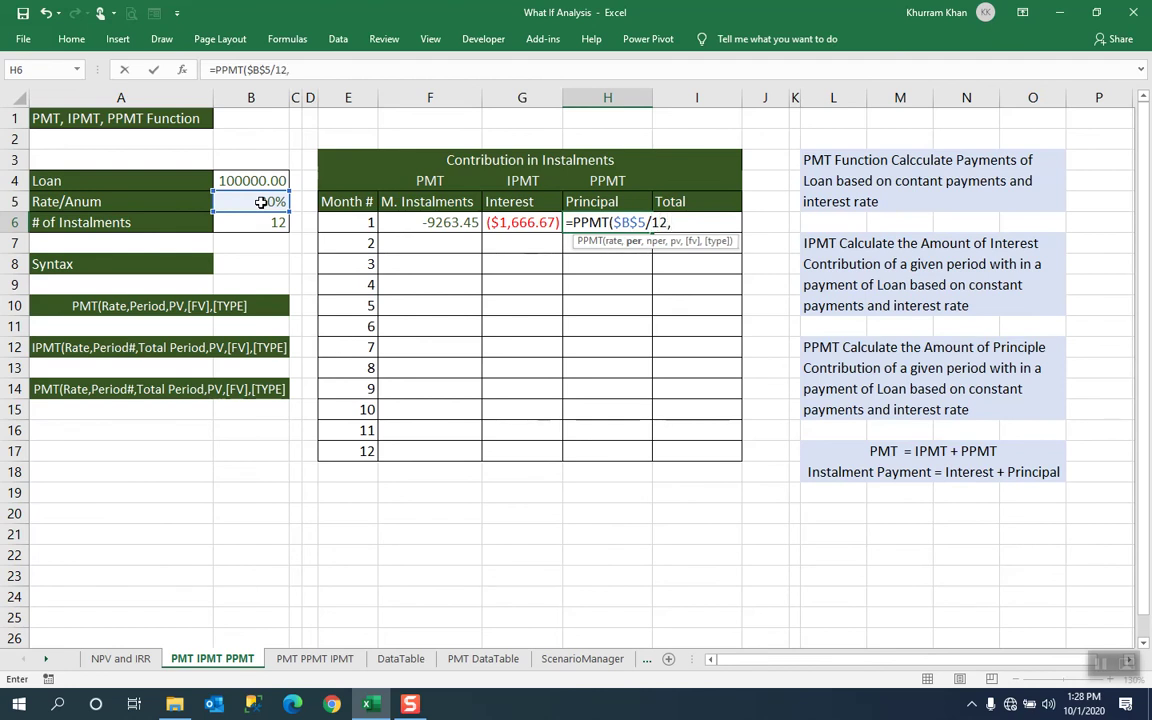
Complete the PPMT formula in H6 with period E6, total periods $B$6 and present value $B$4.
click(354, 223)
text(,)
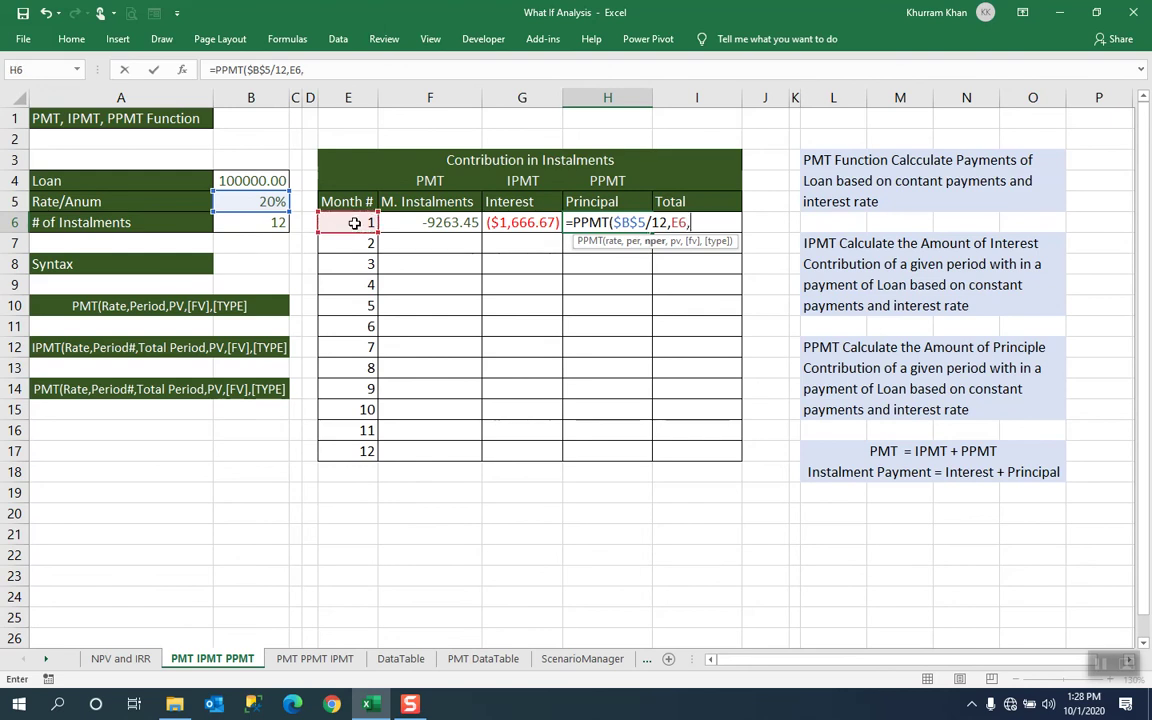
click(258, 226)
key(F4)
text(,)
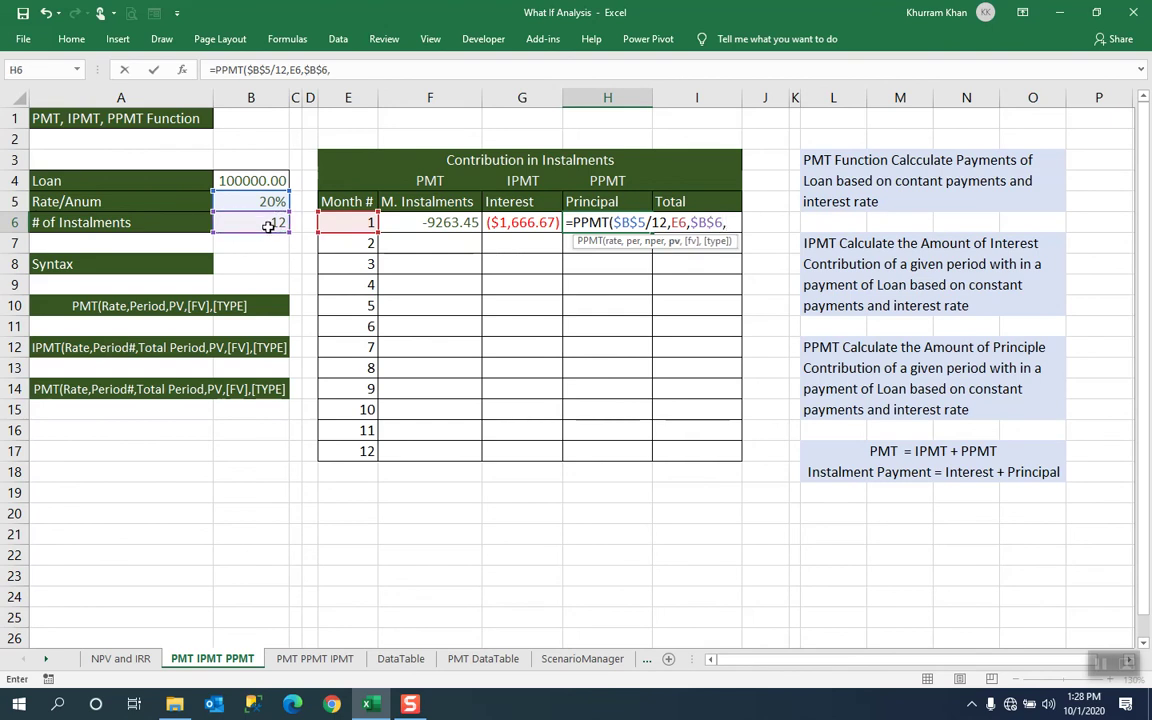
click(257, 180)
key(F4)
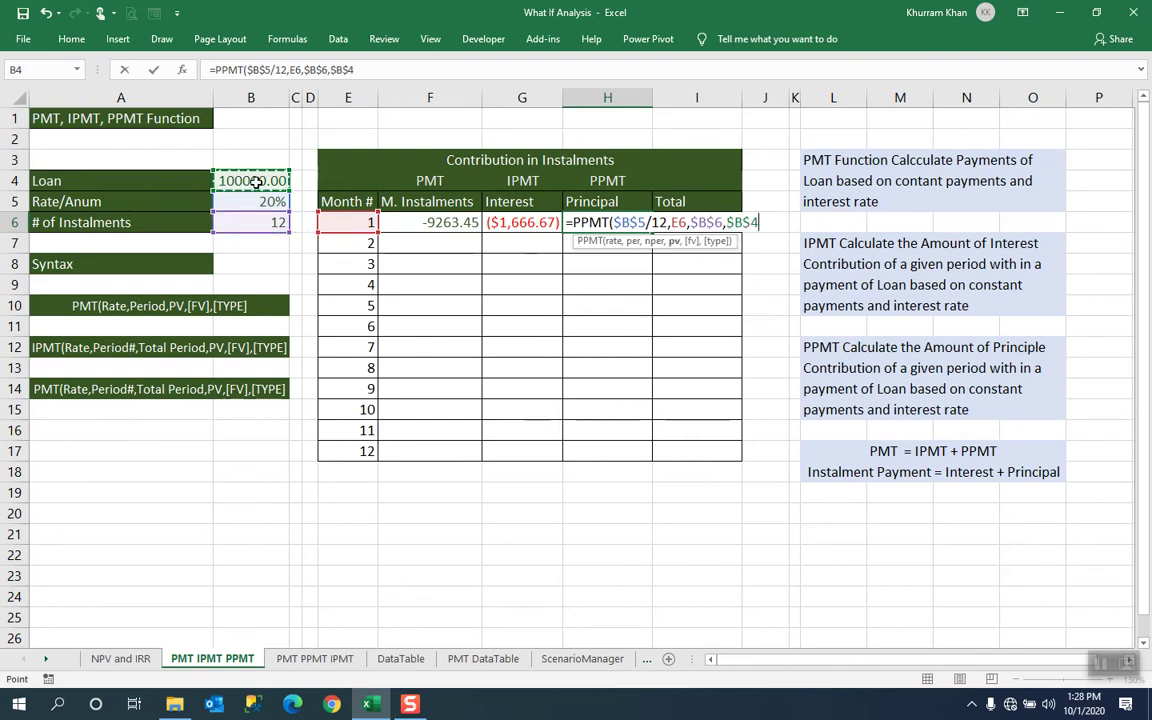
text())
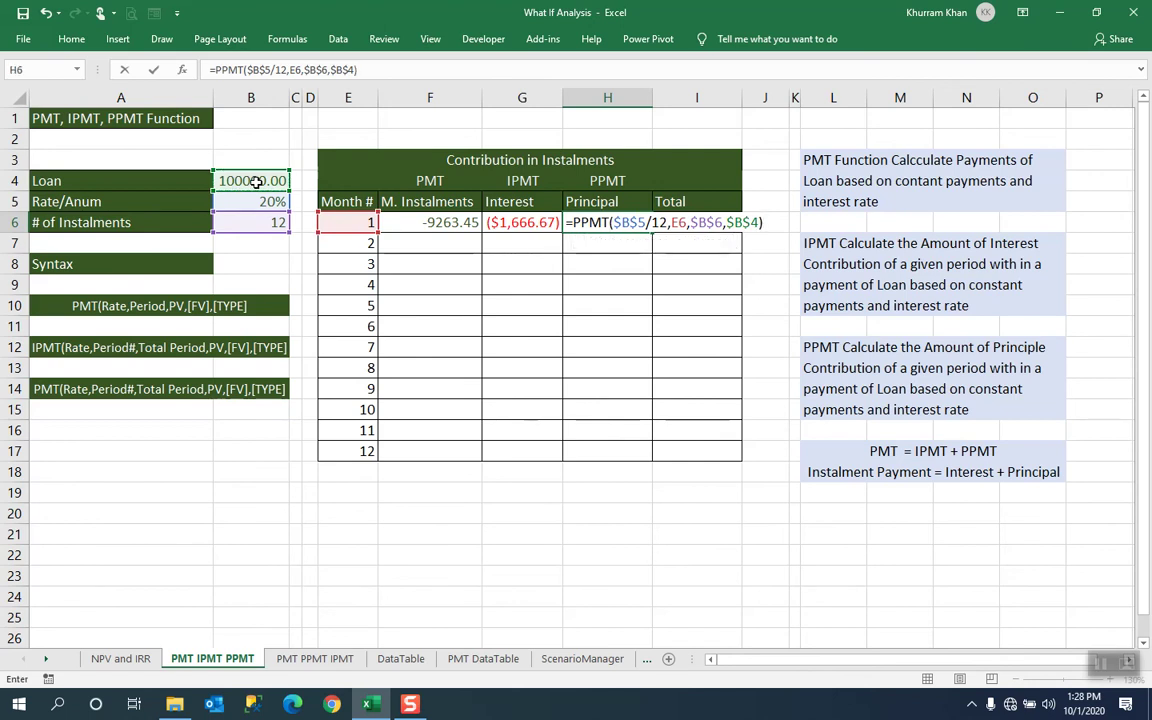
key(Return)
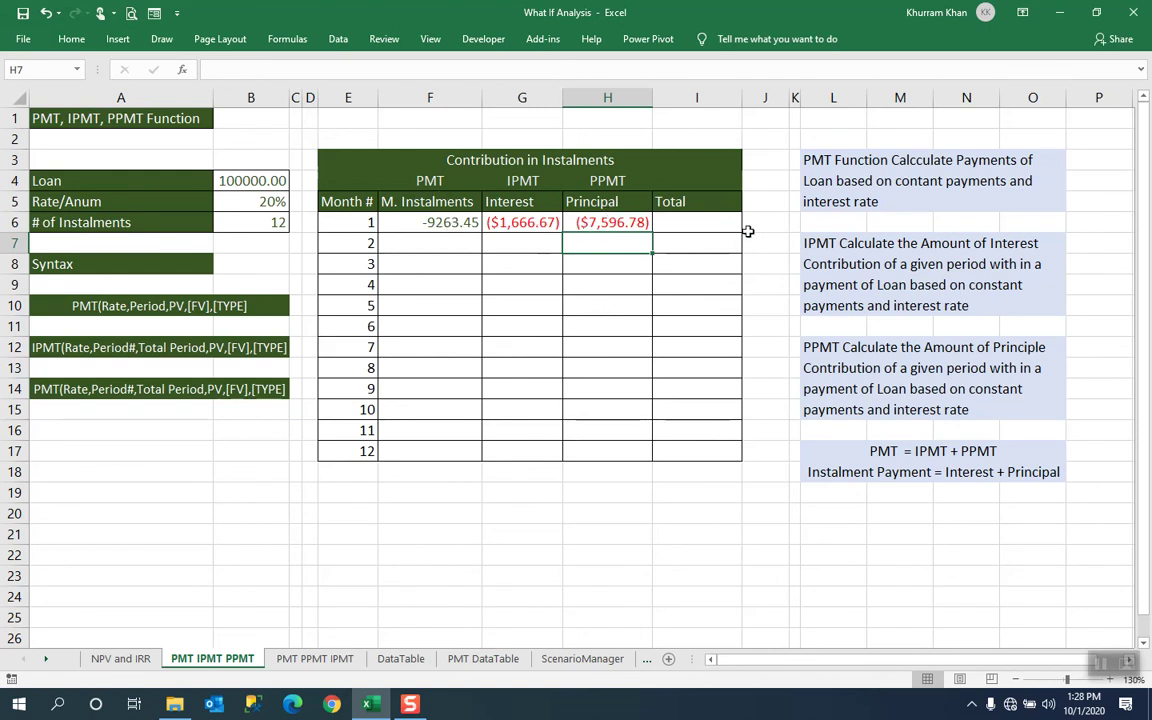
Enter the formula =G6+H6 in I6 to total the month 1 interest and principal.
click(700, 223)
text(=)
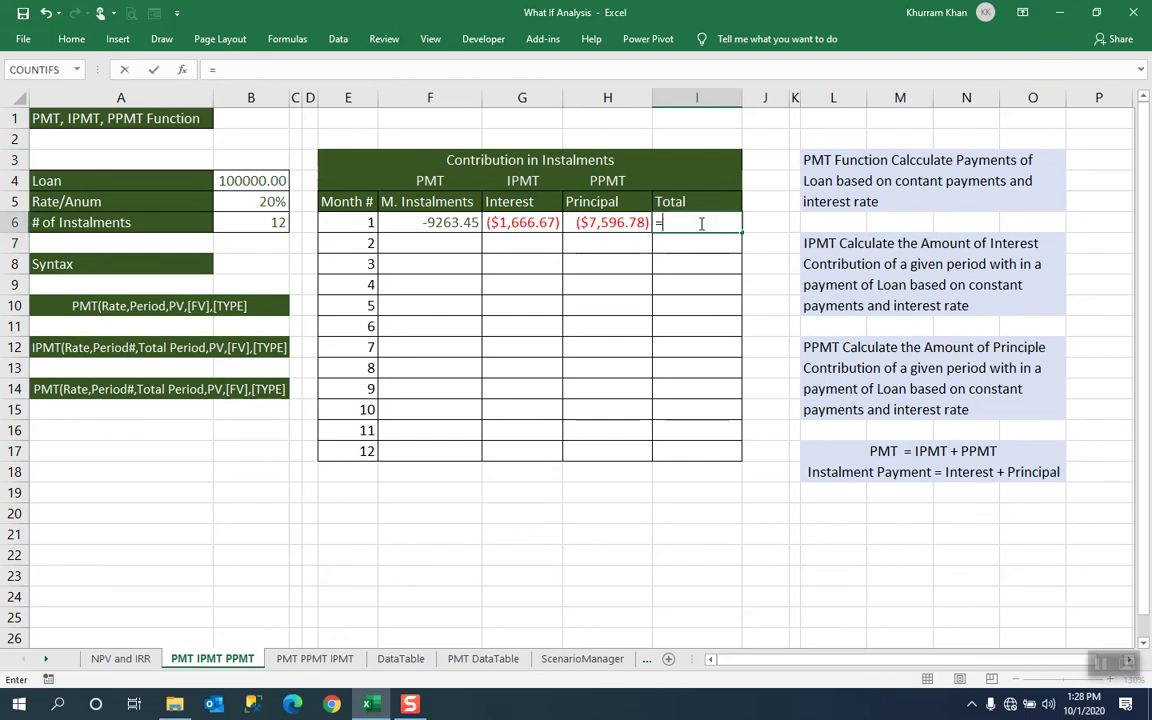
text(G6)
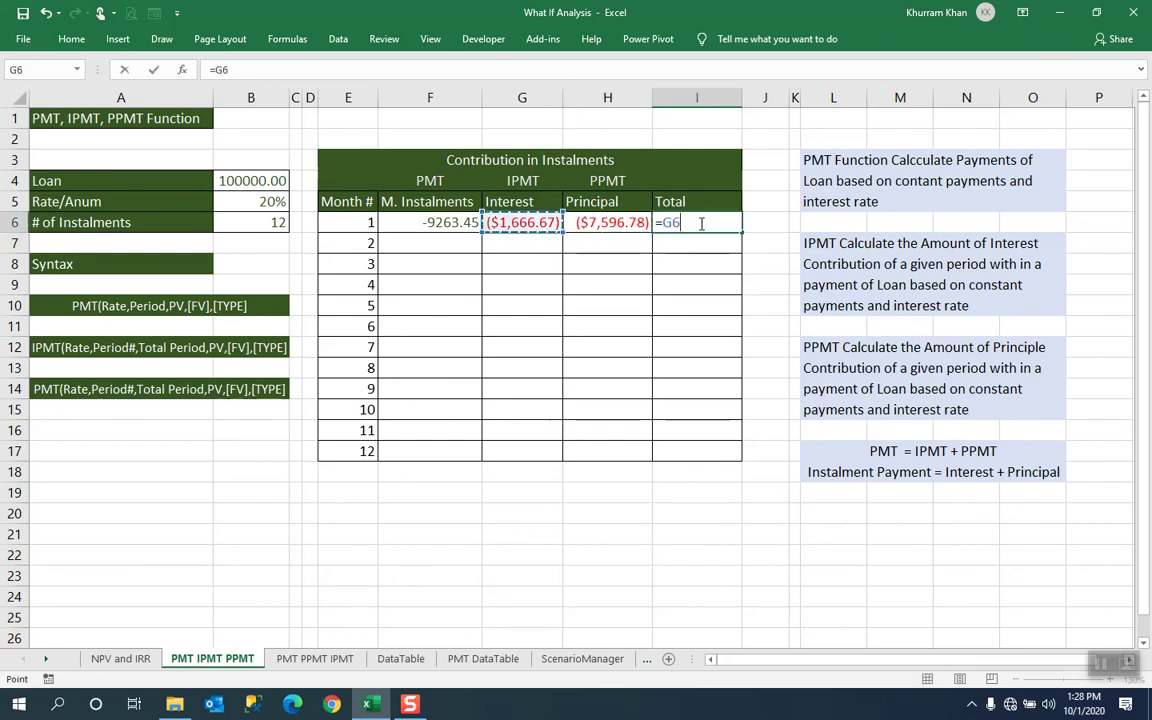
text(+H6)
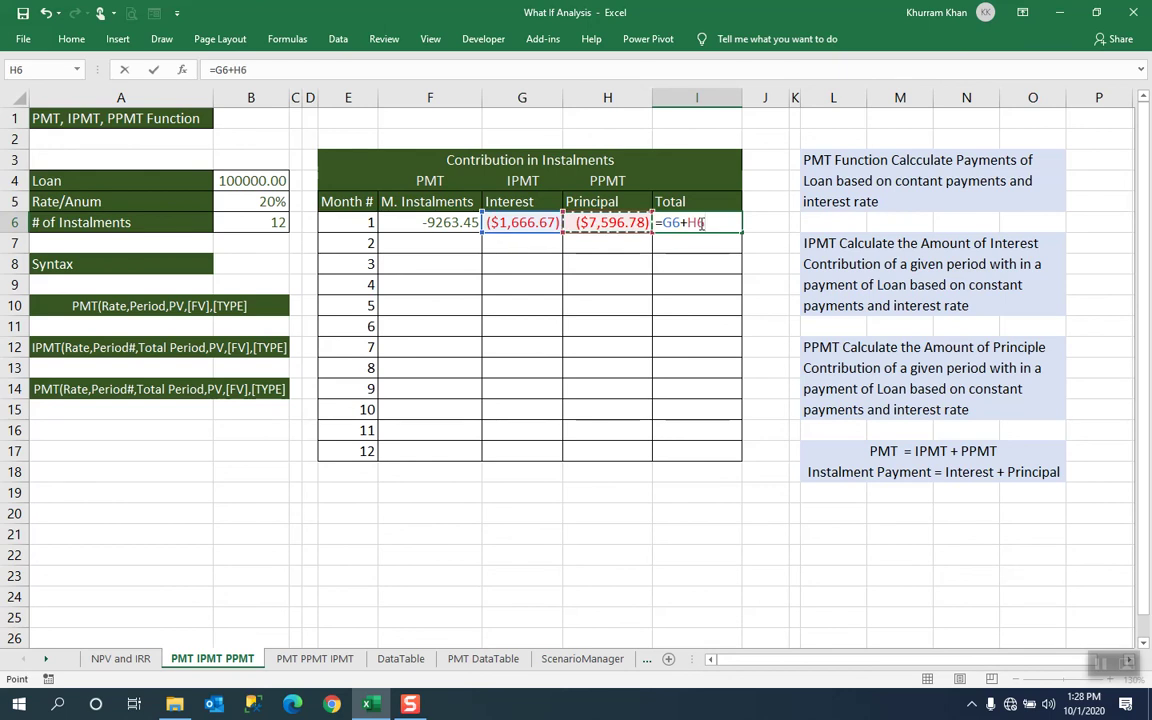
key(Return)
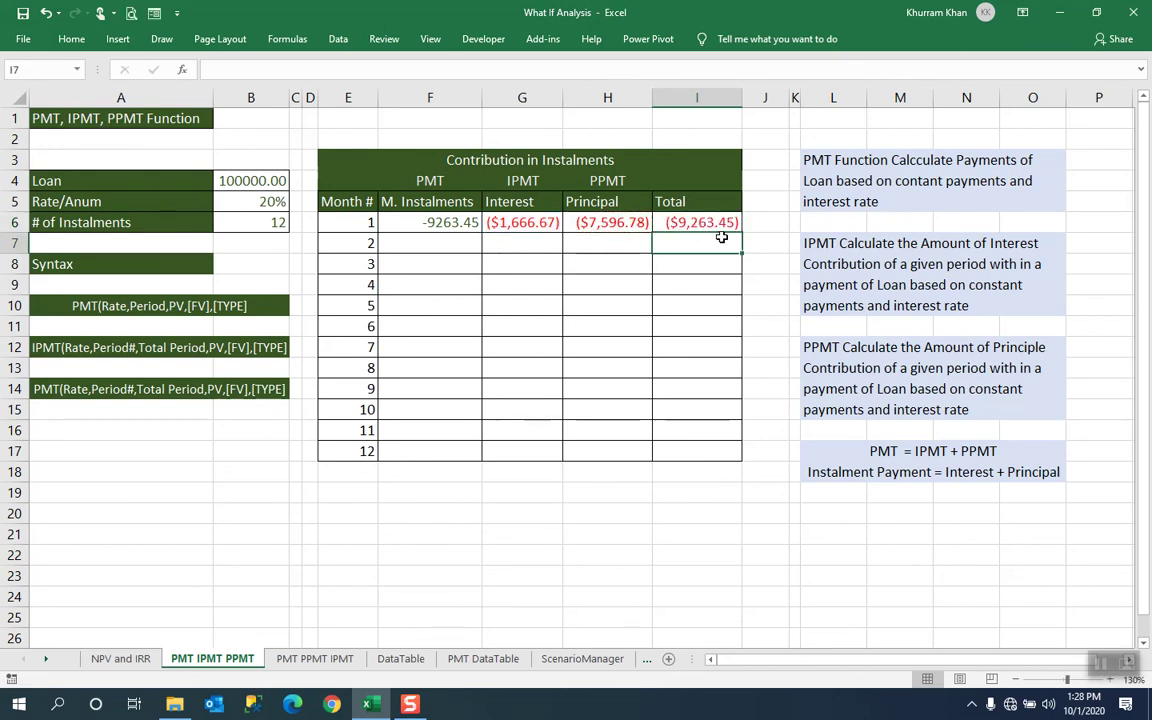
Fill the PMT formula in F6 and the IPMT formula in G6 down to row 17 for all 12 months.
click(436, 223)
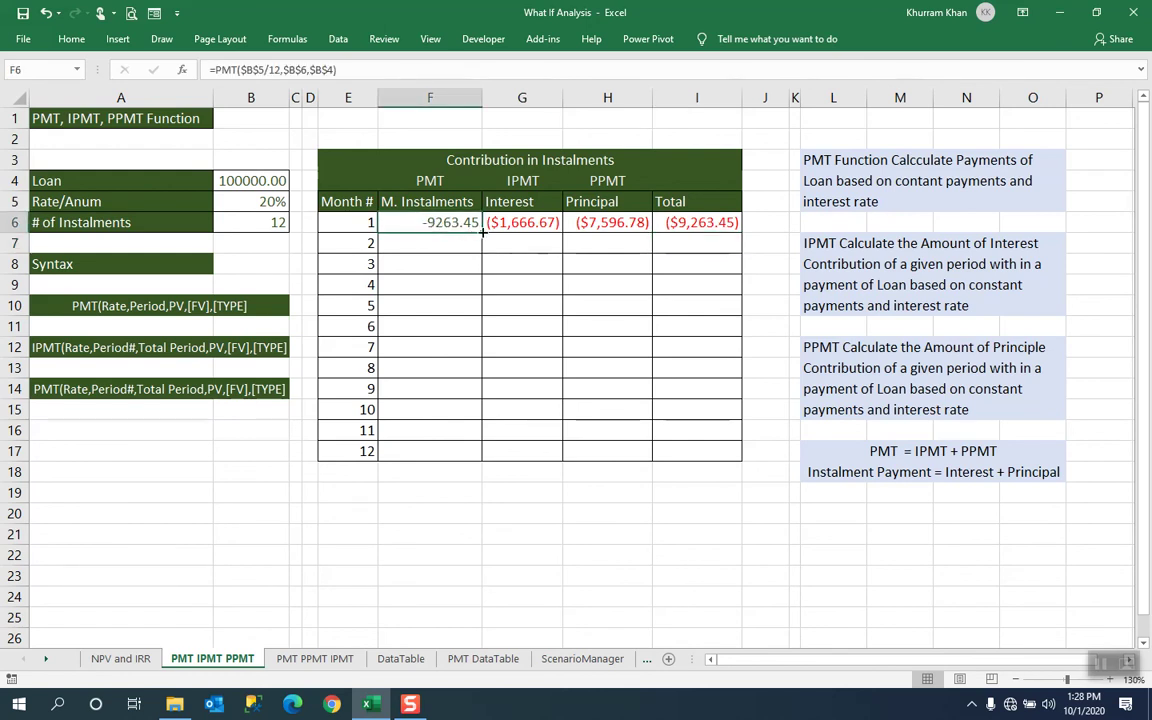
double_click(482, 232)
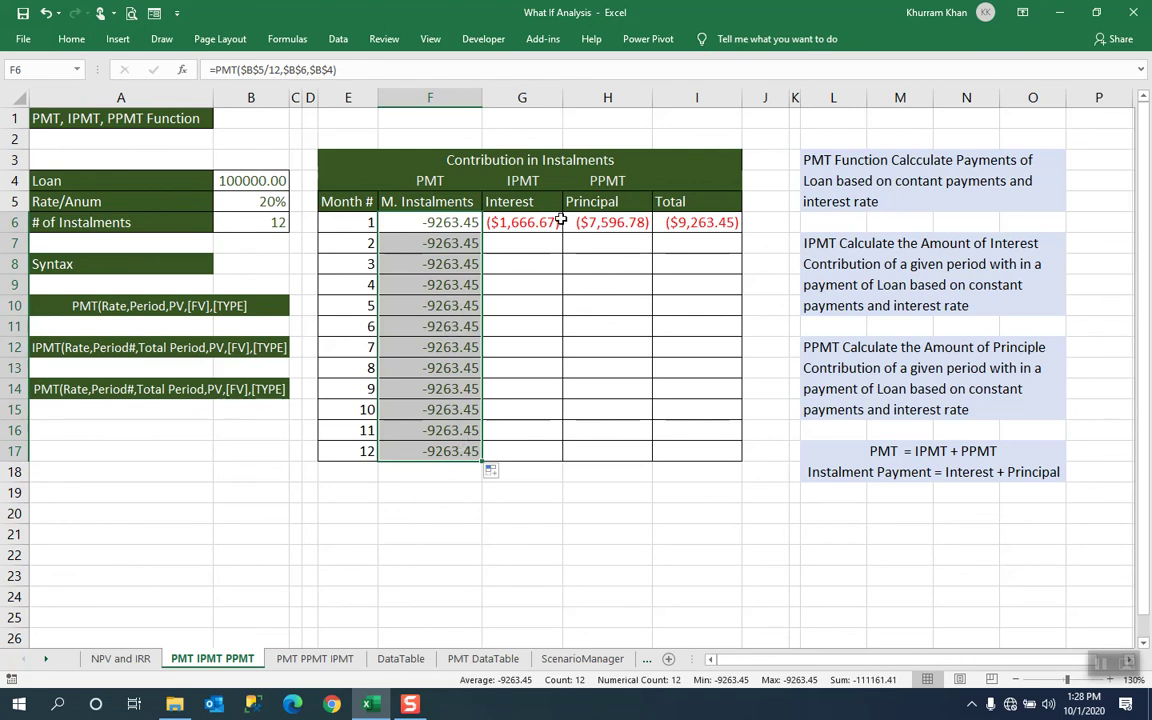
click(532, 222)
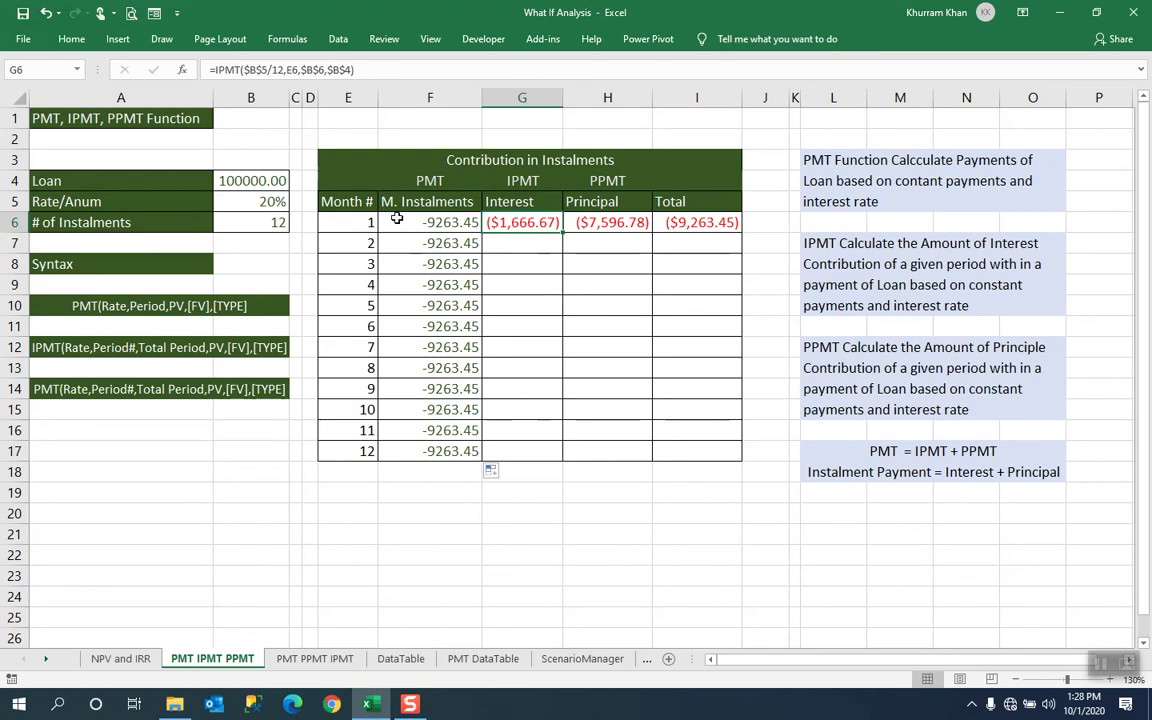
double_click(563, 232)
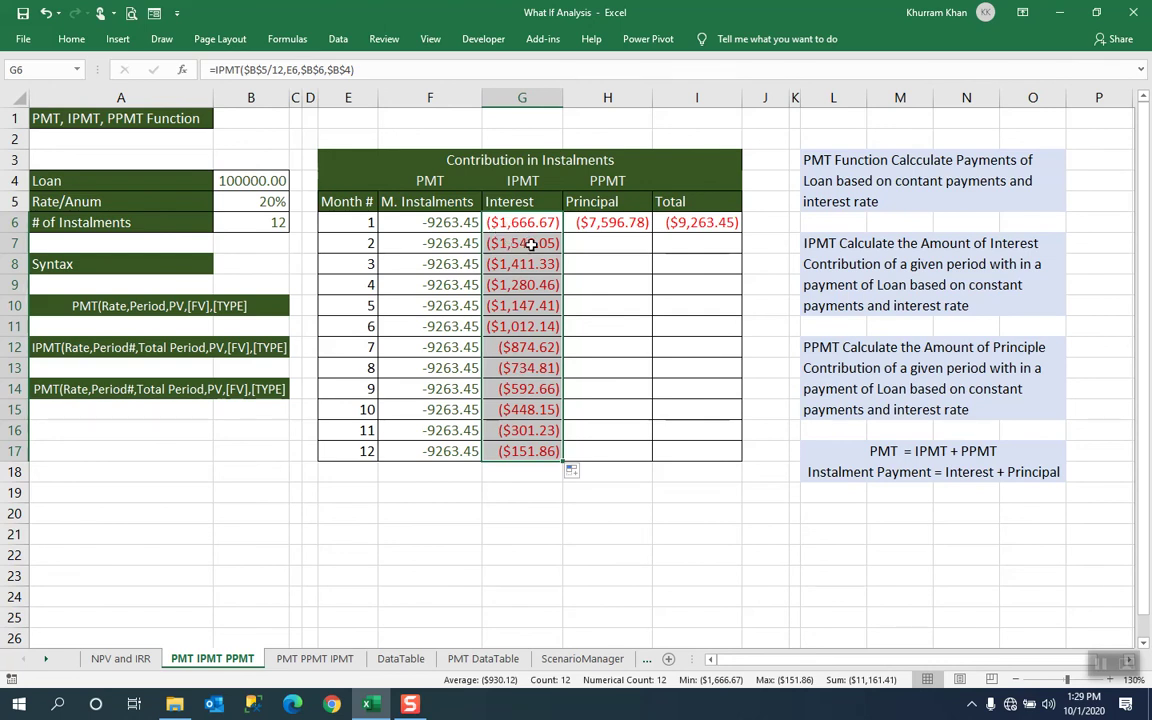
click(531, 244)
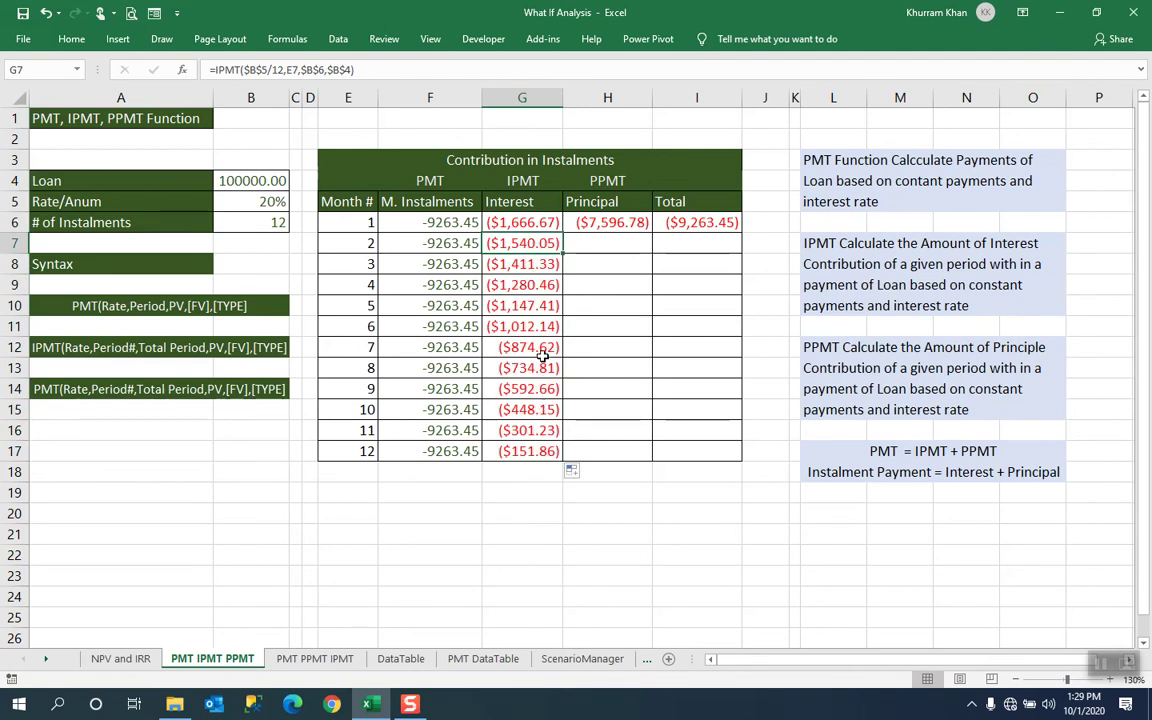
Fill the PPMT formula in H6 and the total formula in I6 down to row 17 for all 12 months.
click(620, 221)
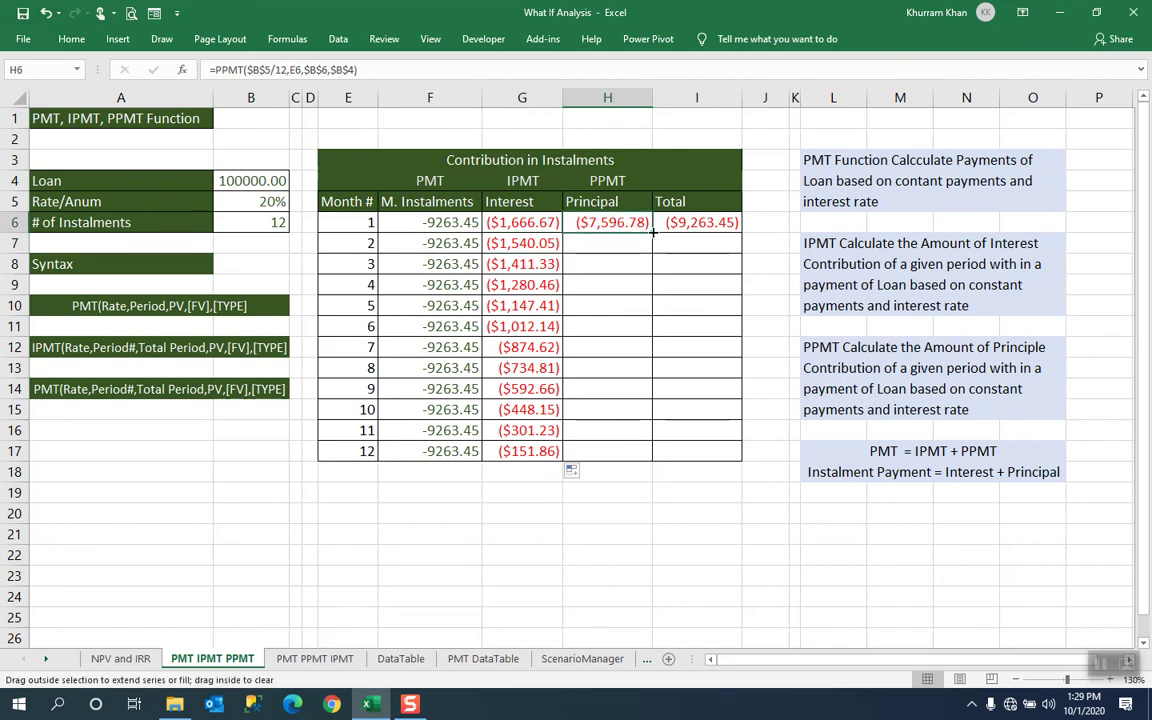
double_click(652, 232)
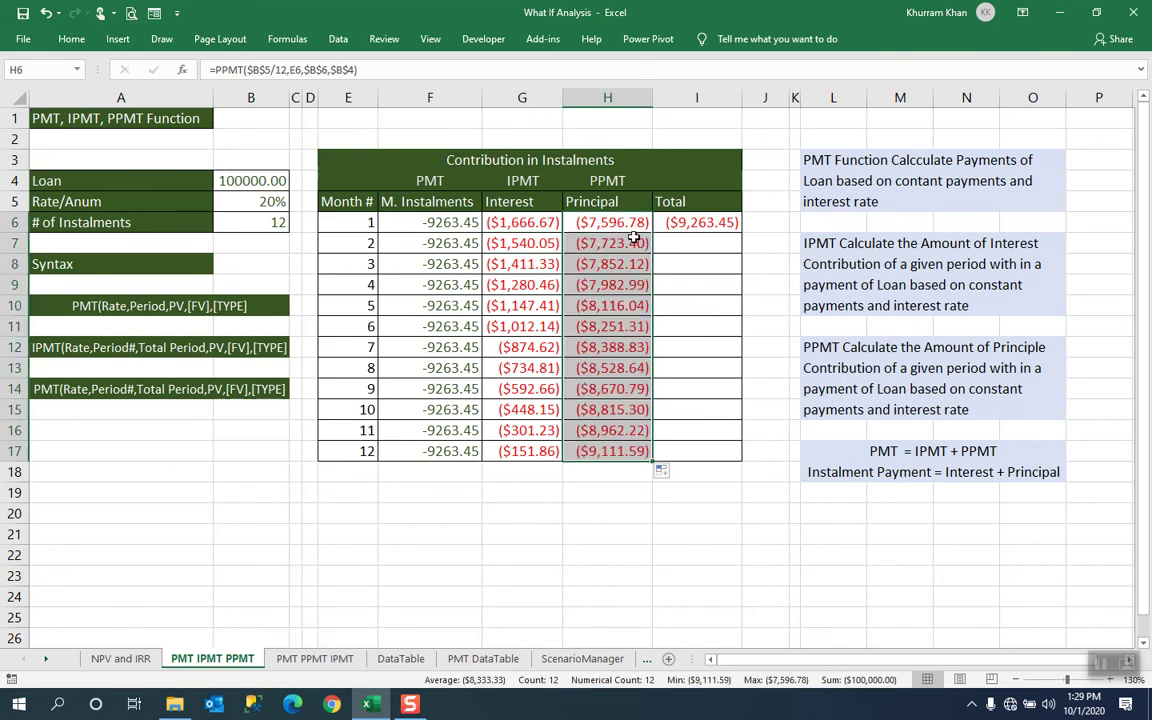
click(611, 365)
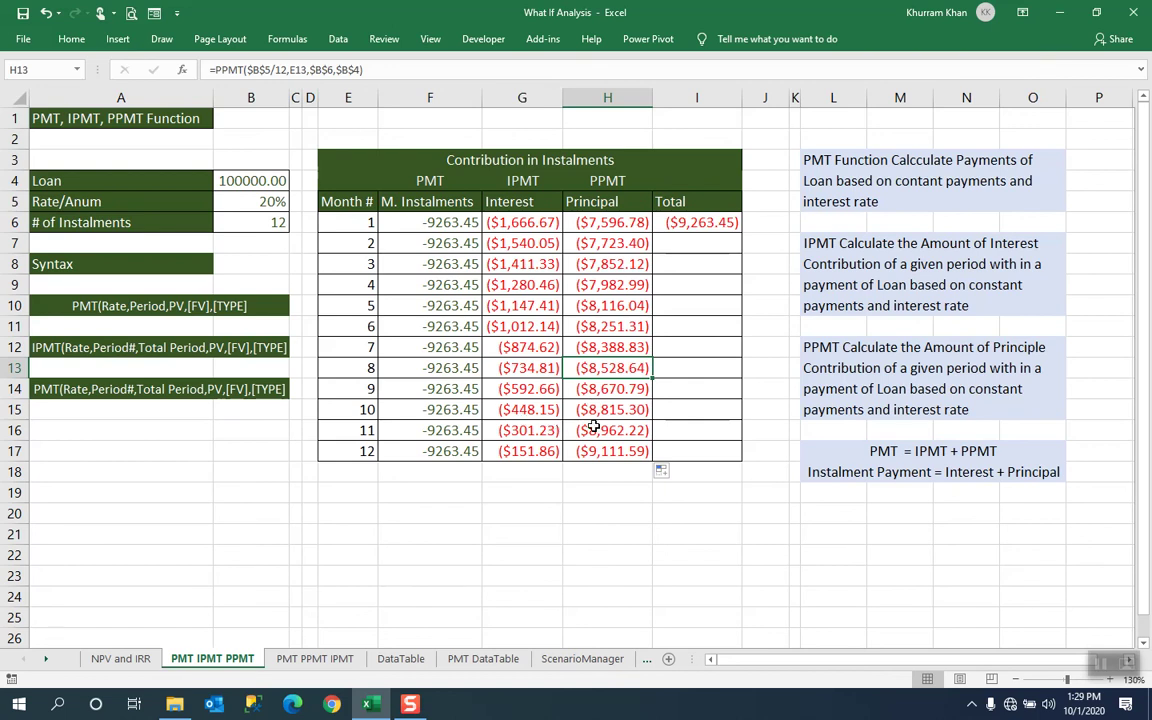
click(695, 225)
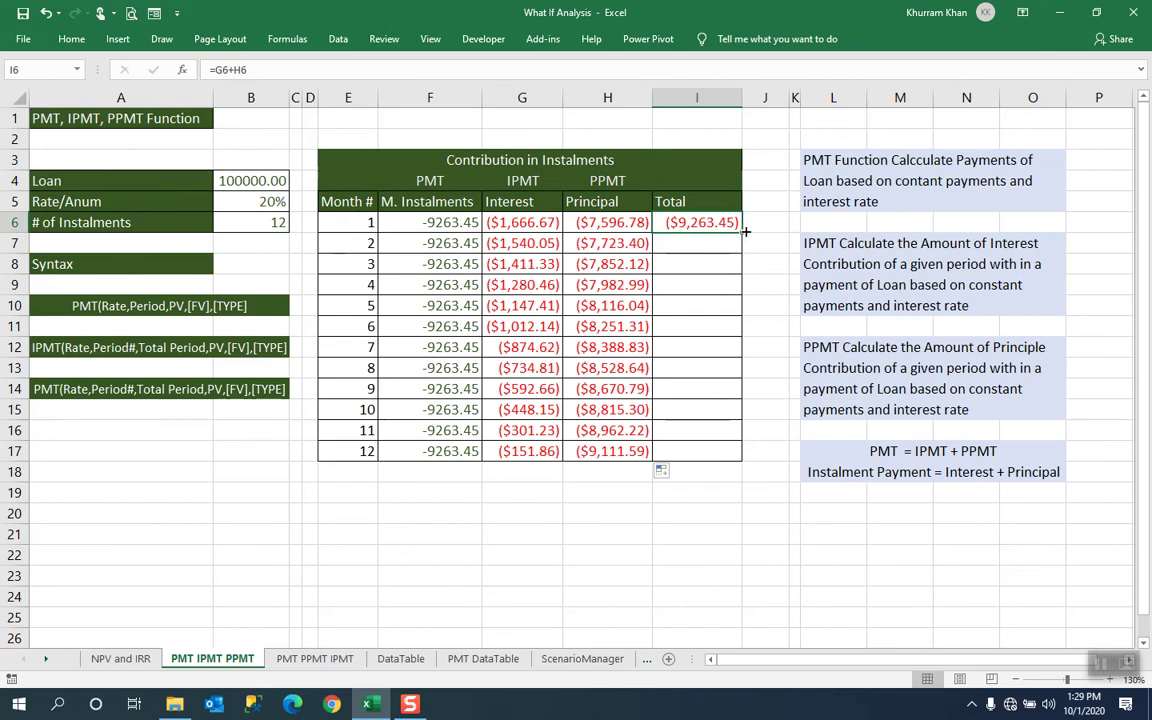
drag(743, 233, 745, 458)
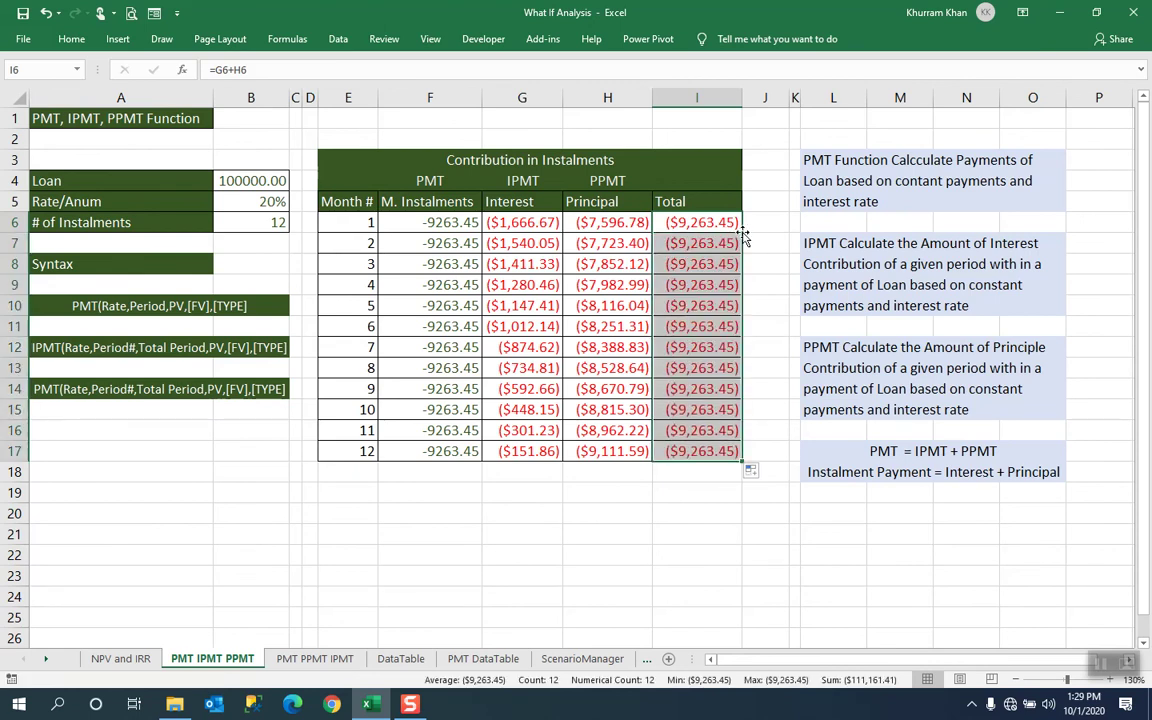